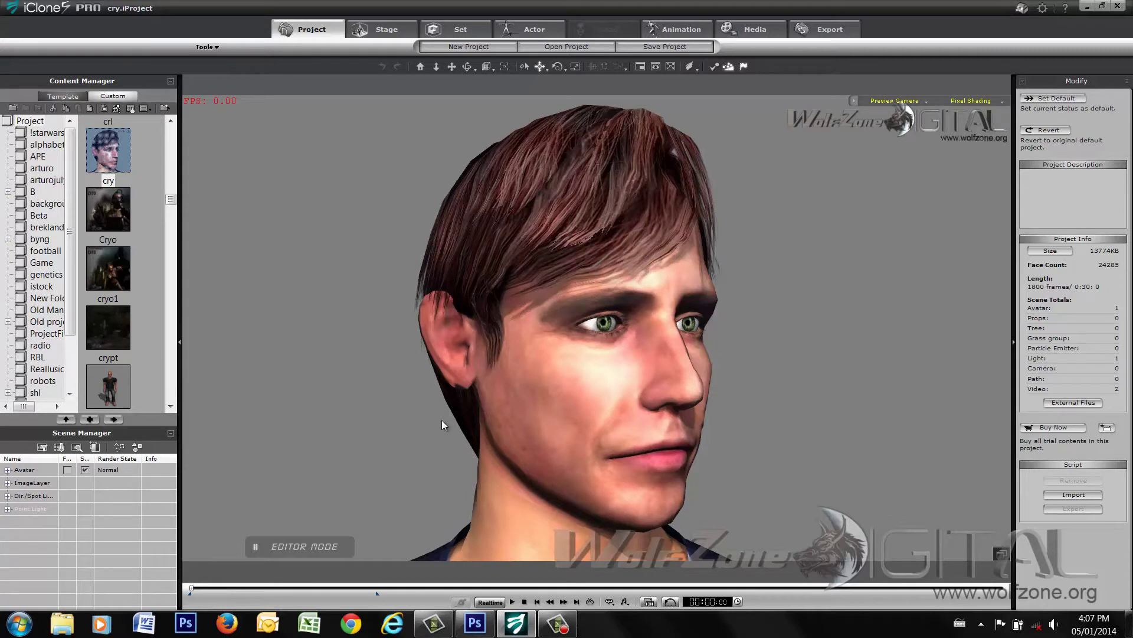
Play the crying animation to preview the tear, and stop playback back at the first frame.
left_click(513, 602)
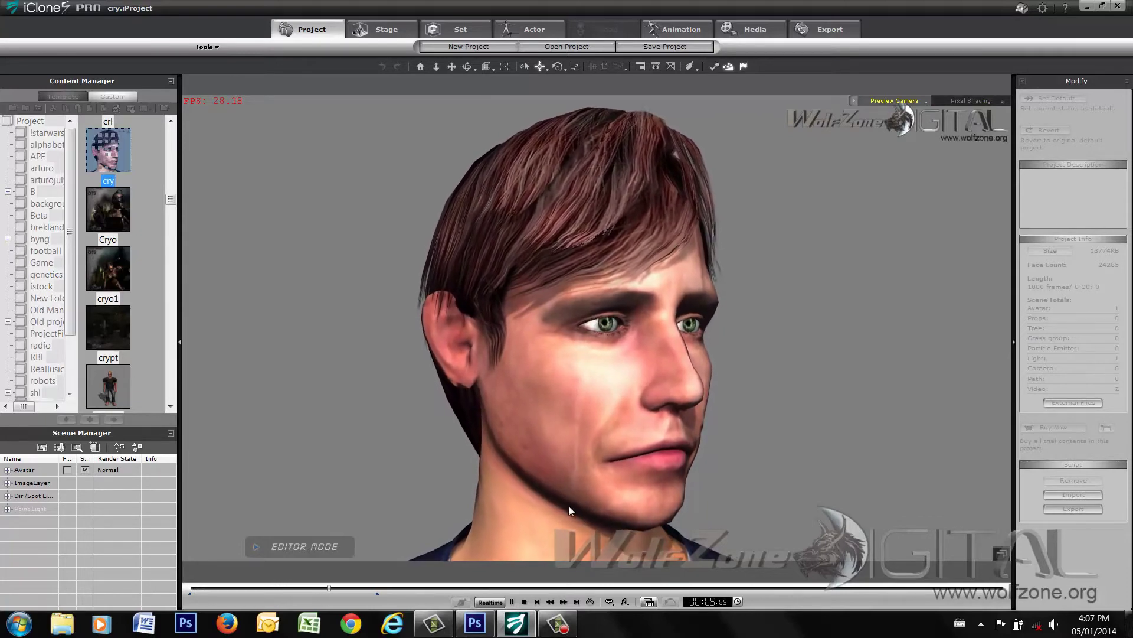
left_click(525, 602)
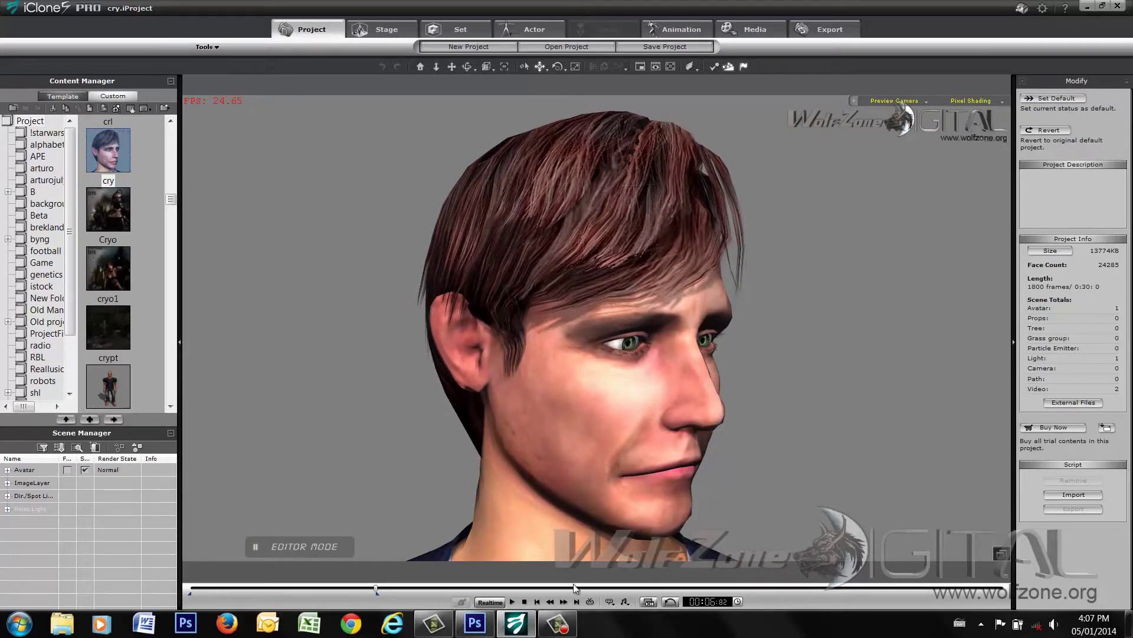
left_click(526, 602)
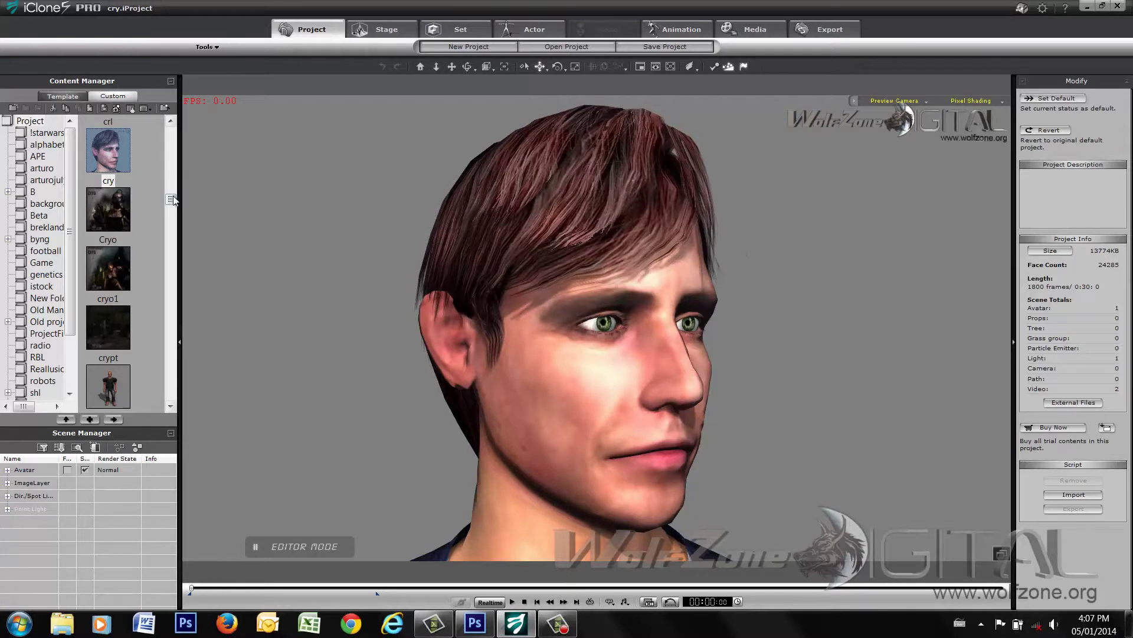
Open the custom project "tear" and show its 2D background image settings.
left_click_drag(172, 200, 175, 353)
double_click(104, 255)
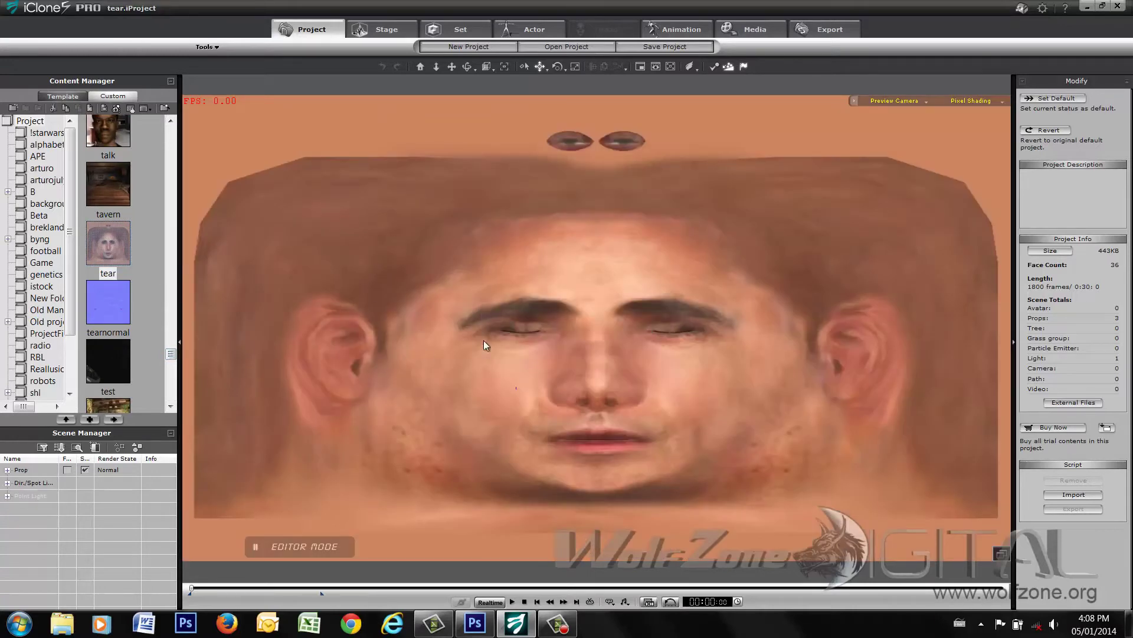
left_click(392, 24)
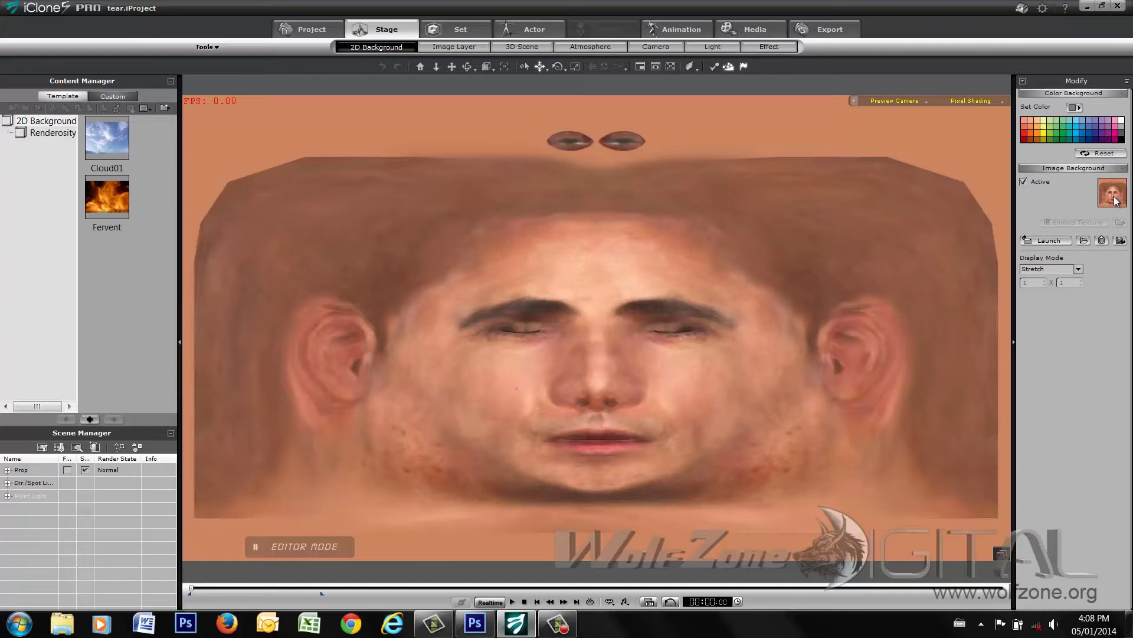
Add the Chuck avatar to the scene and choose the RL_Face material among its skin materials.
left_click(541, 27)
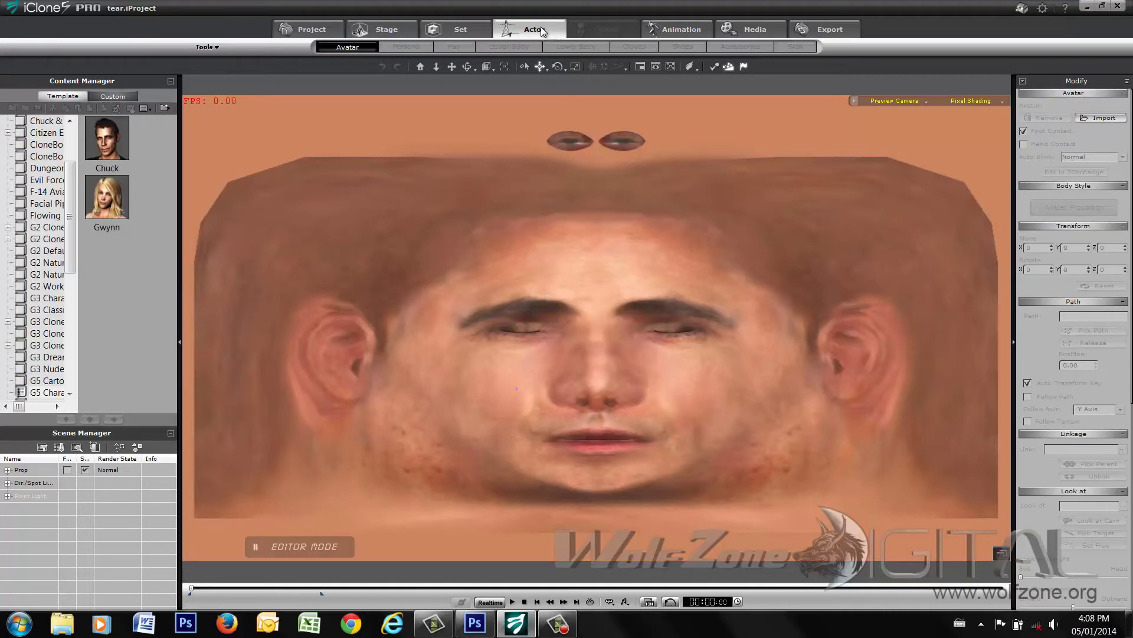
double_click(115, 142)
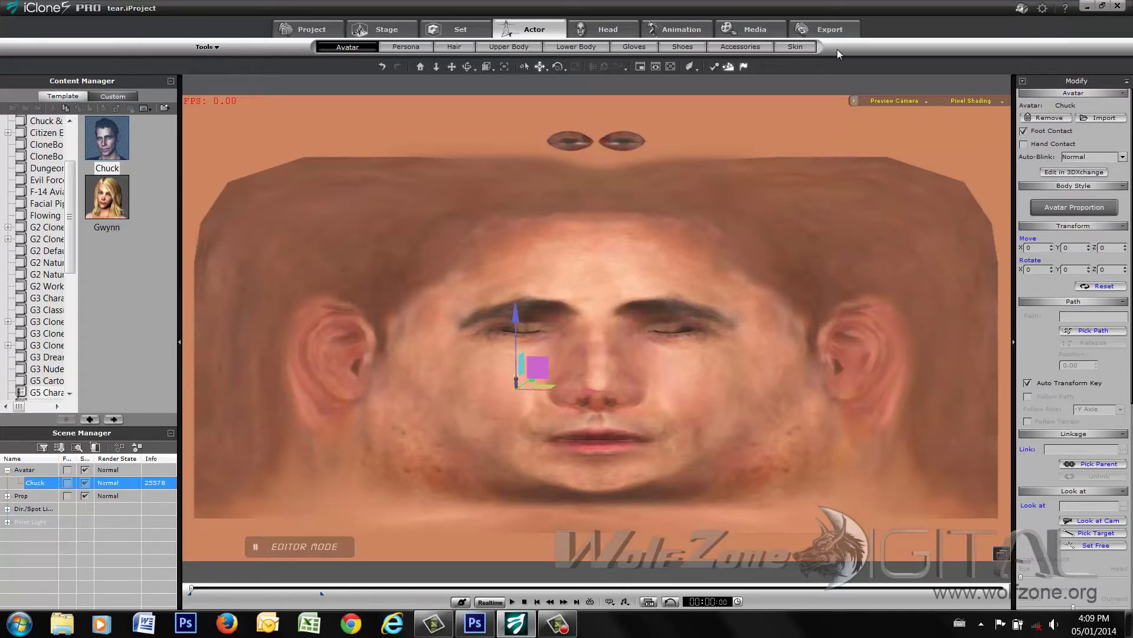
left_click(795, 46)
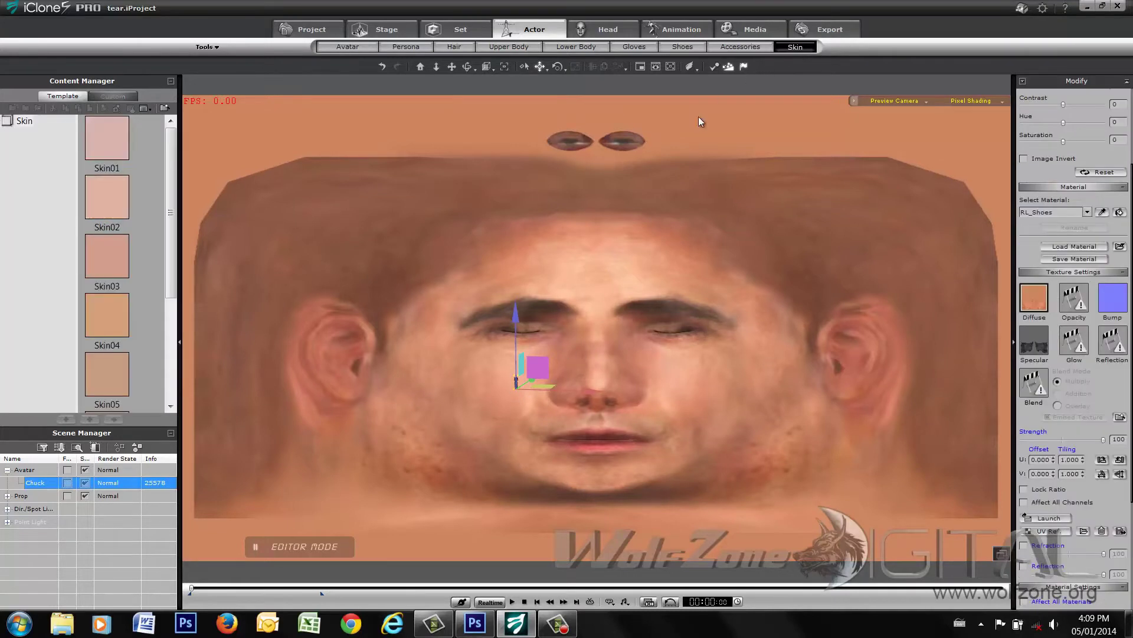
left_click(1087, 213)
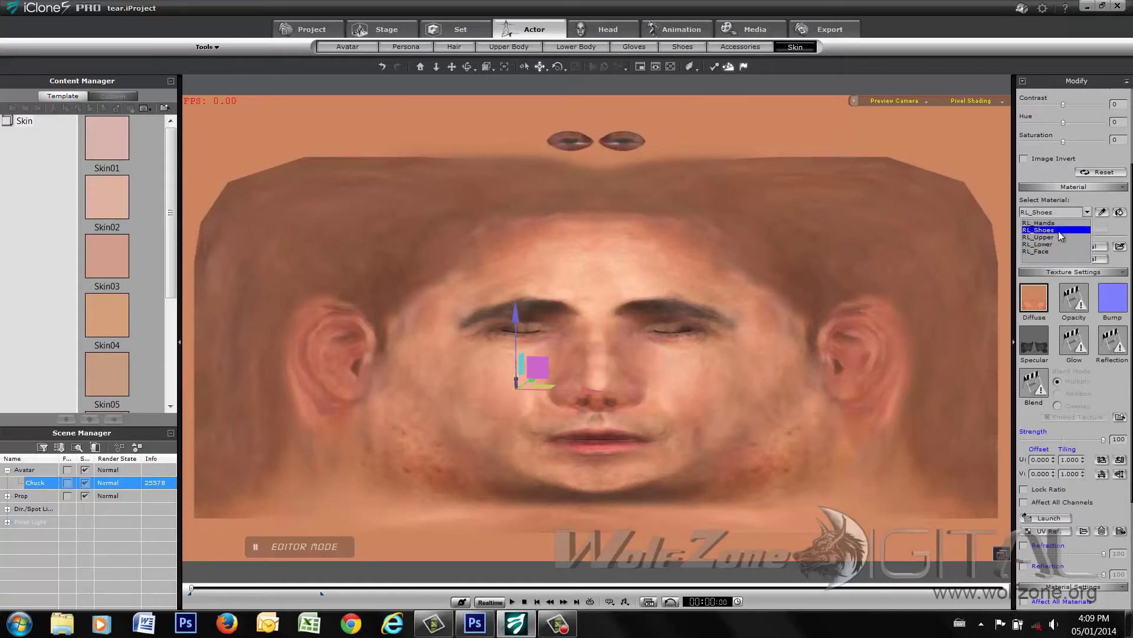
left_click(1059, 251)
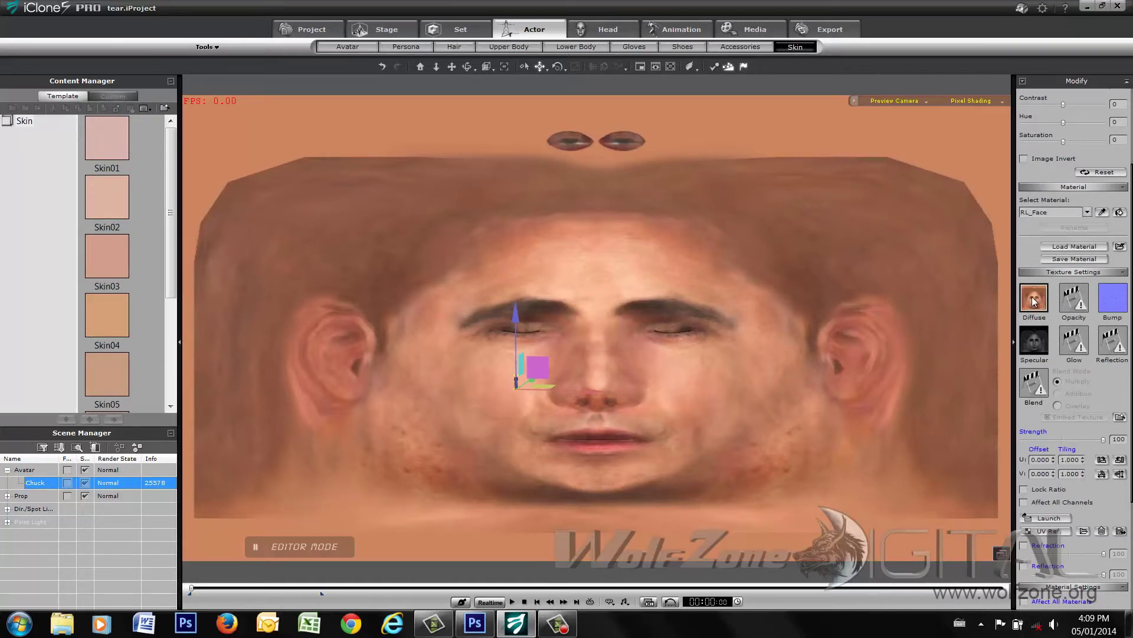
Export the face's diffuse texture to the Pictures library as a JPG named chuckface.
left_click(1119, 531)
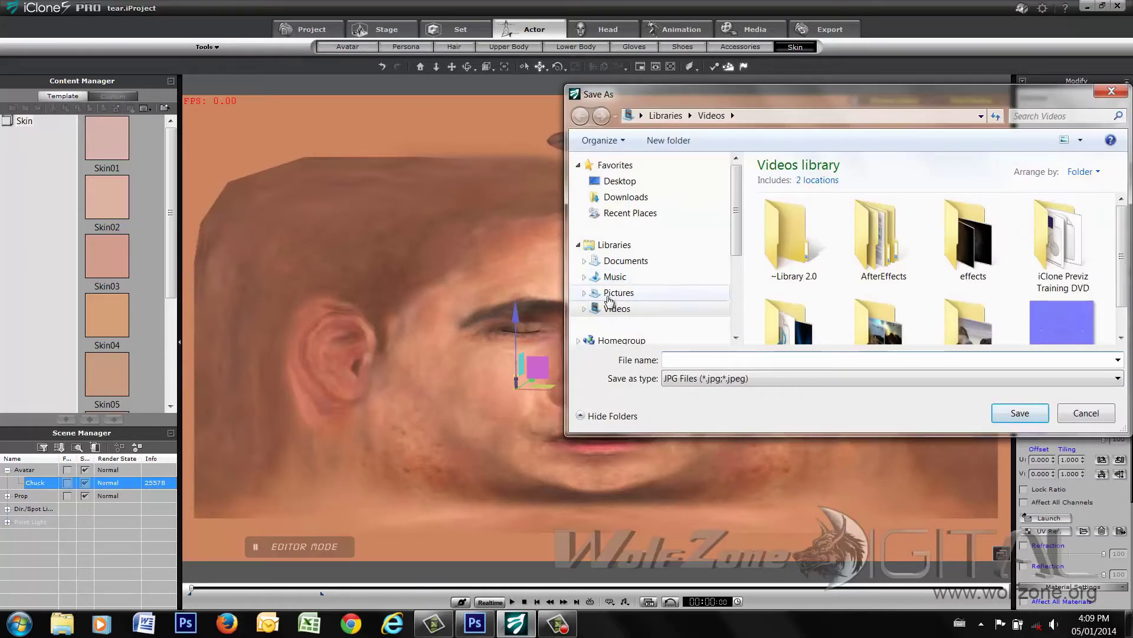
left_click(617, 293)
left_click(681, 358)
type("chuc")
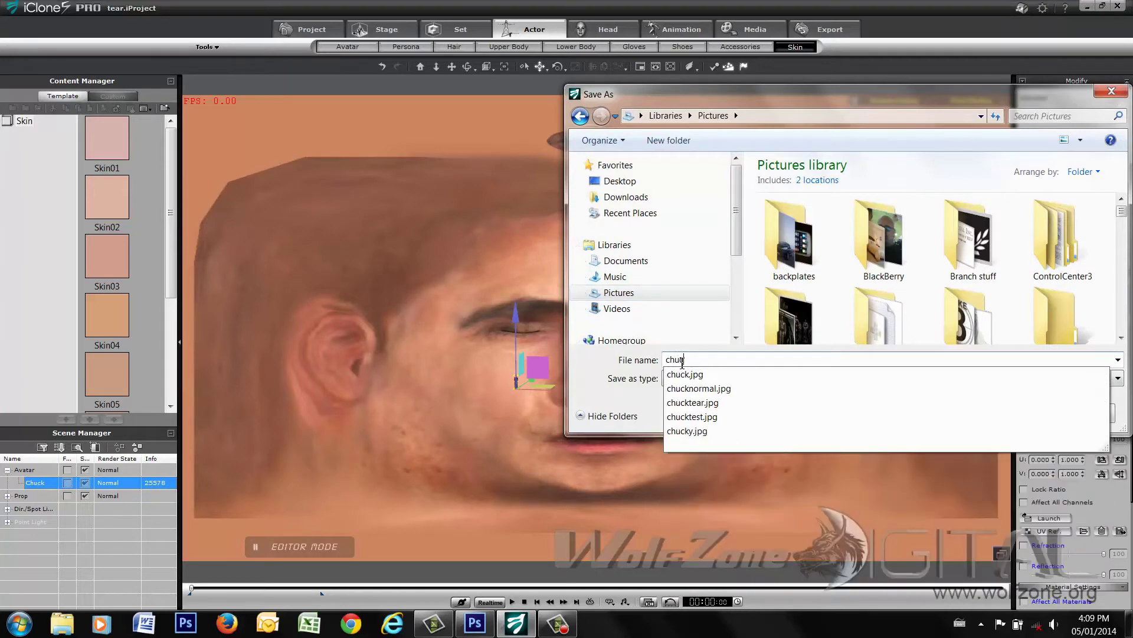
type("kface")
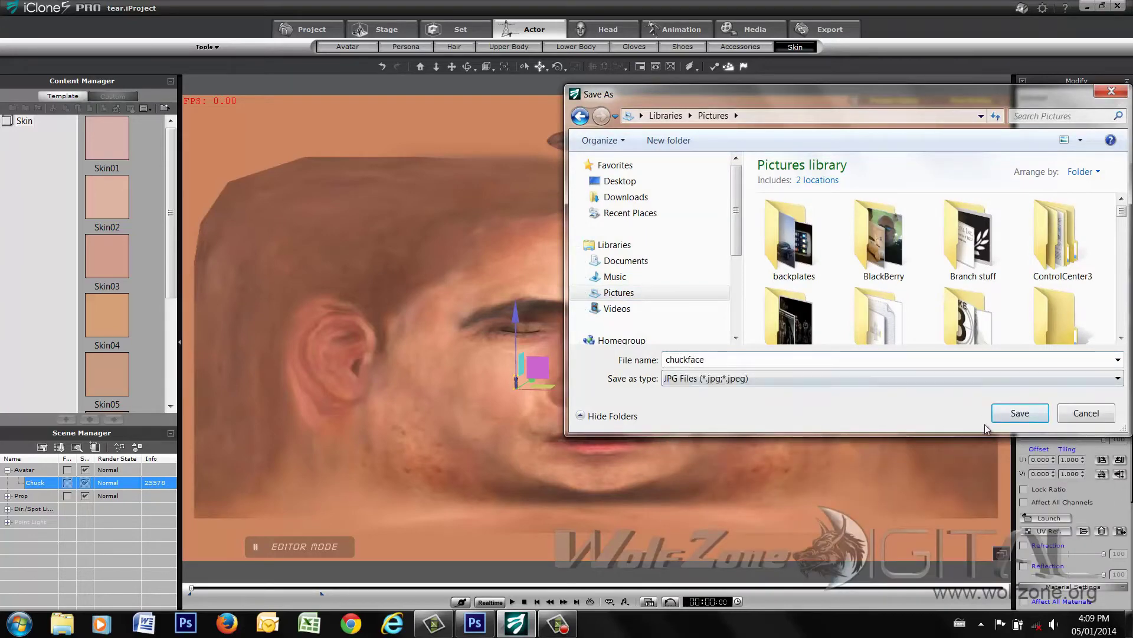
left_click(1017, 415)
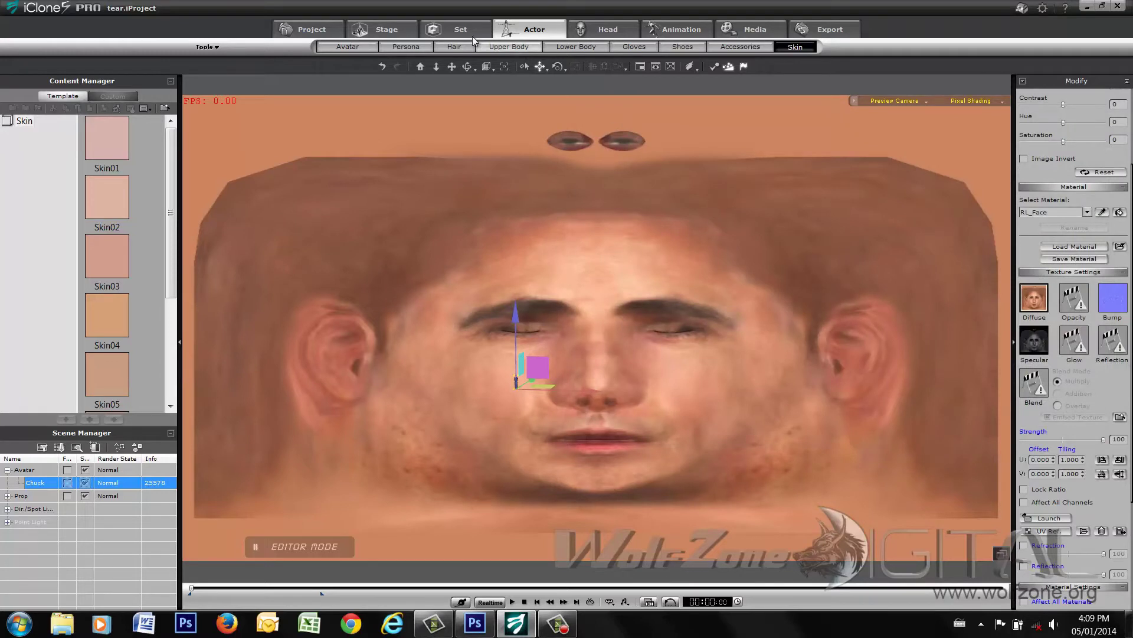
Load chuckface.jpg from the Pictures library as the 2D background image of the stage.
left_click(312, 30)
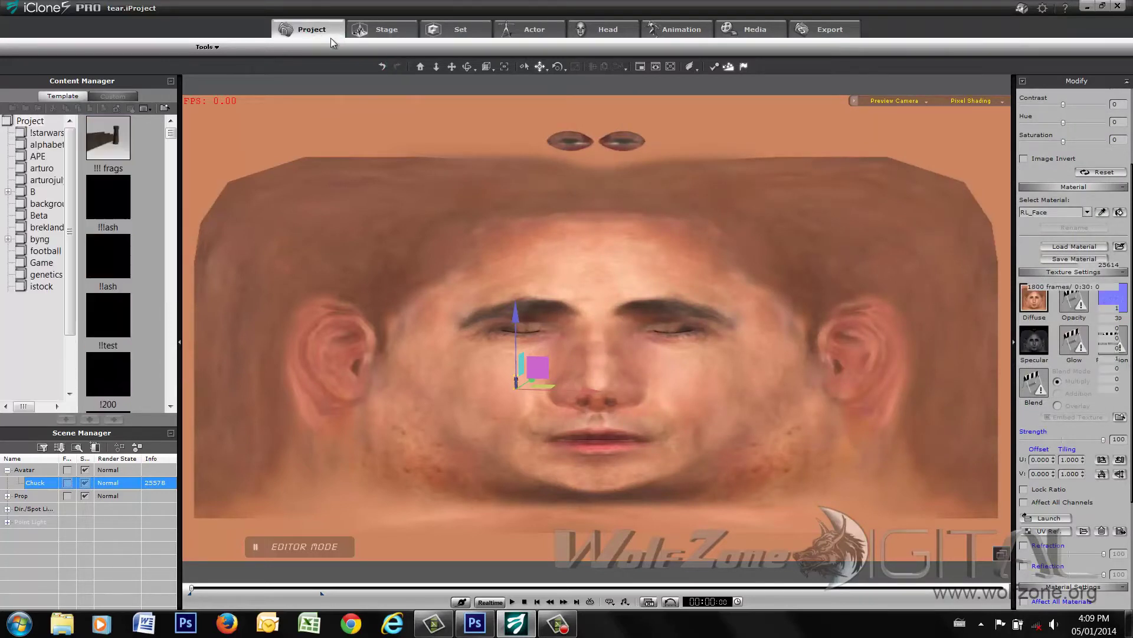
left_click(392, 30)
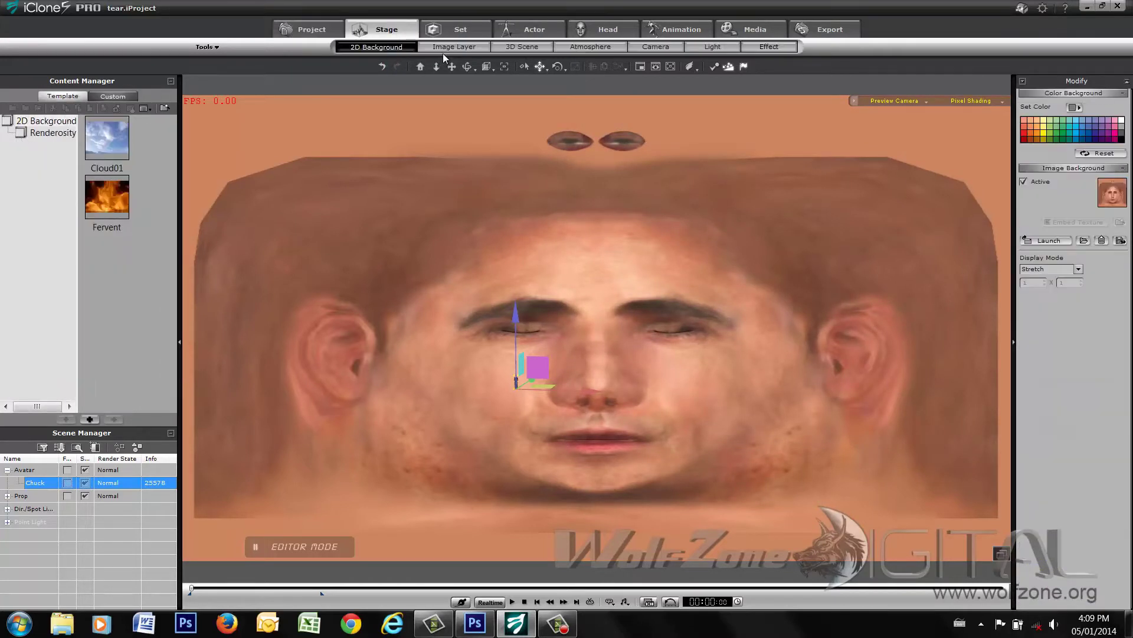
left_click(1083, 241)
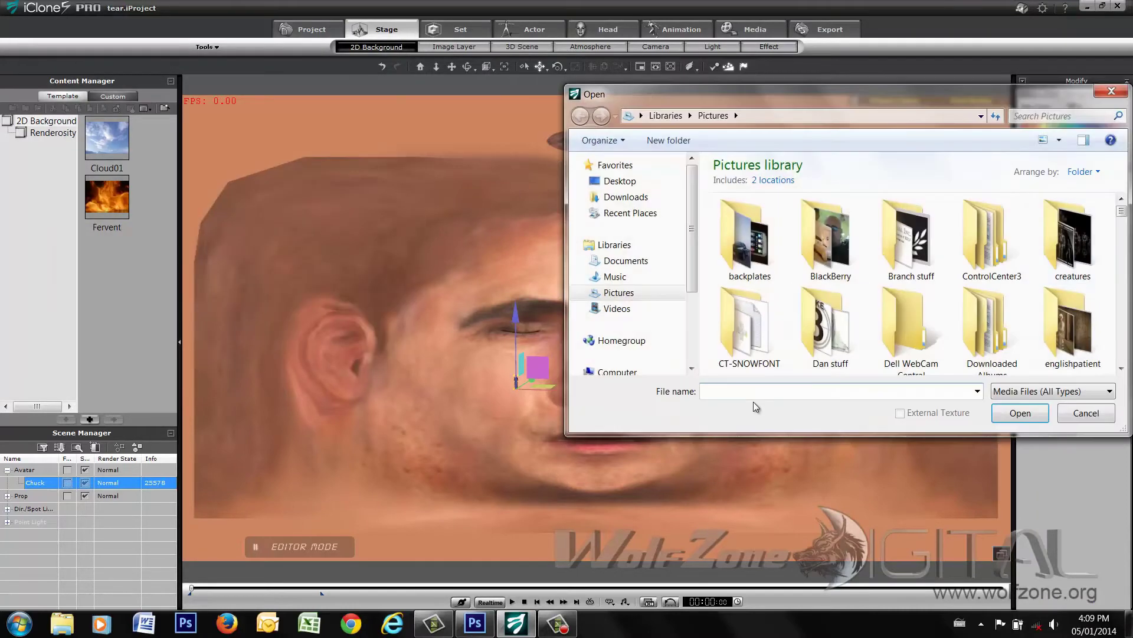
type("chuck")
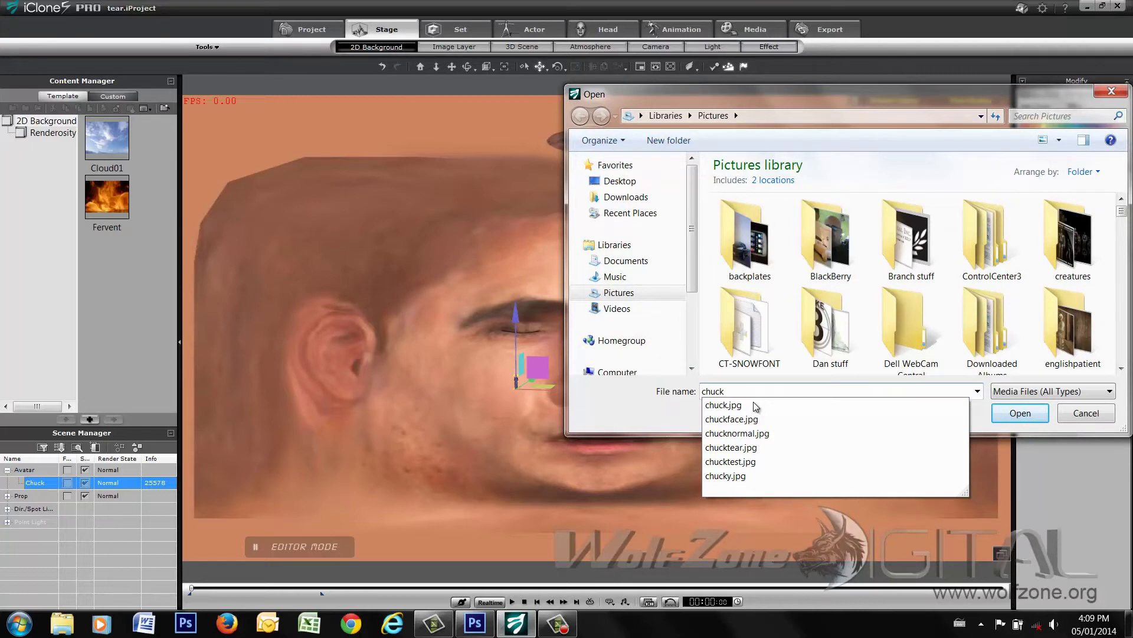
key("Down")
key("Down")
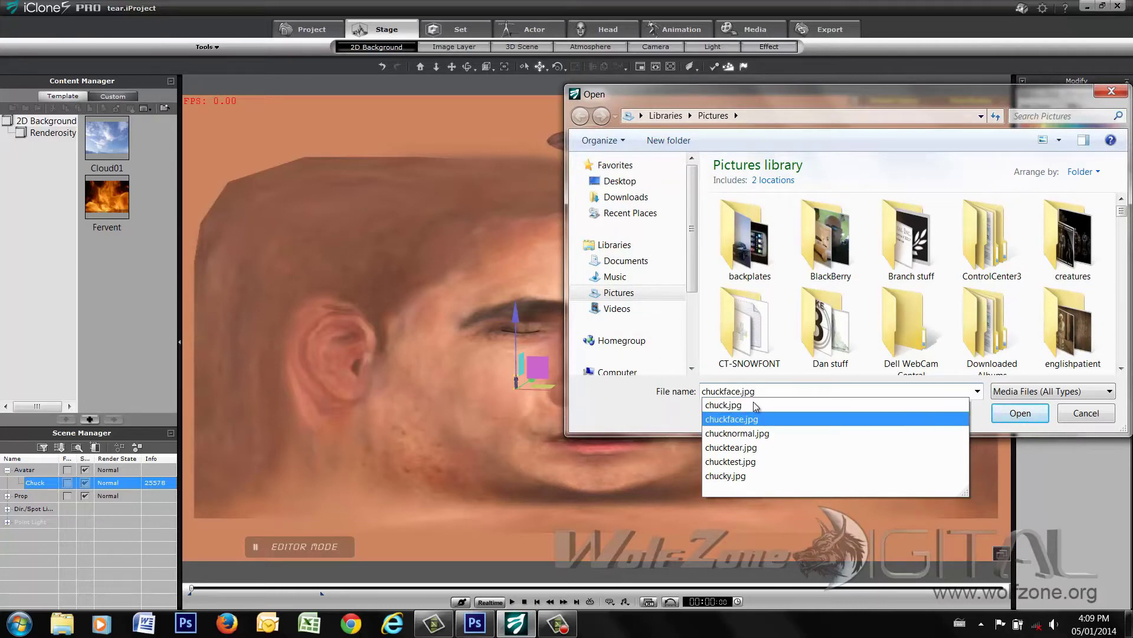
key("Return")
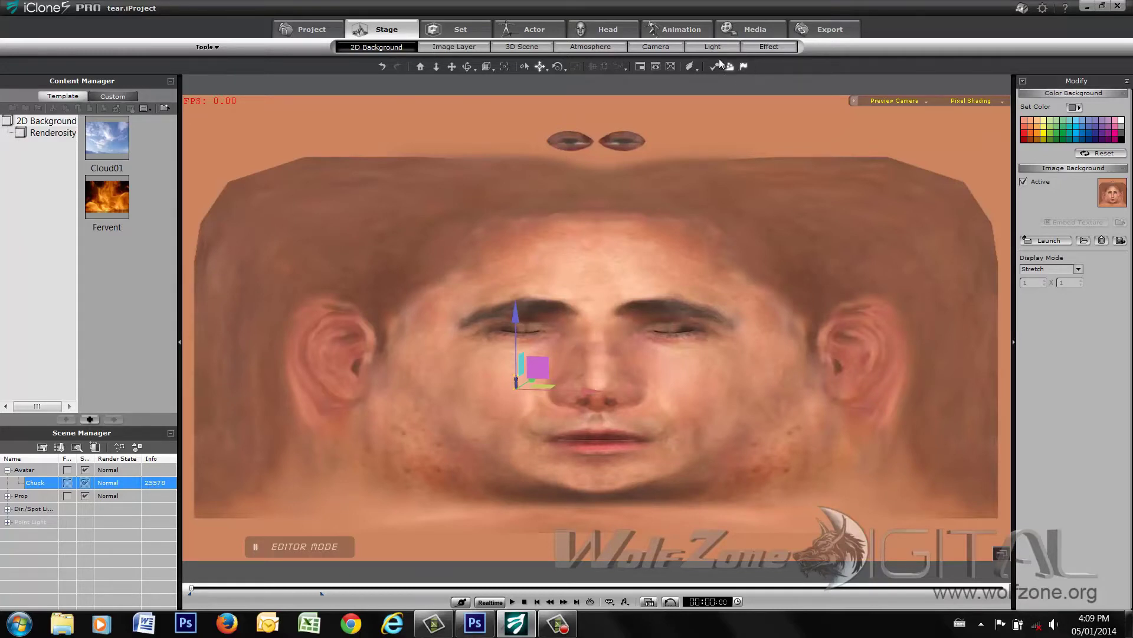
Export the face's bump texture to the Pictures library as chucknormal, replacing the existing JPG, and delete the Chuck avatar.
left_click(502, 36)
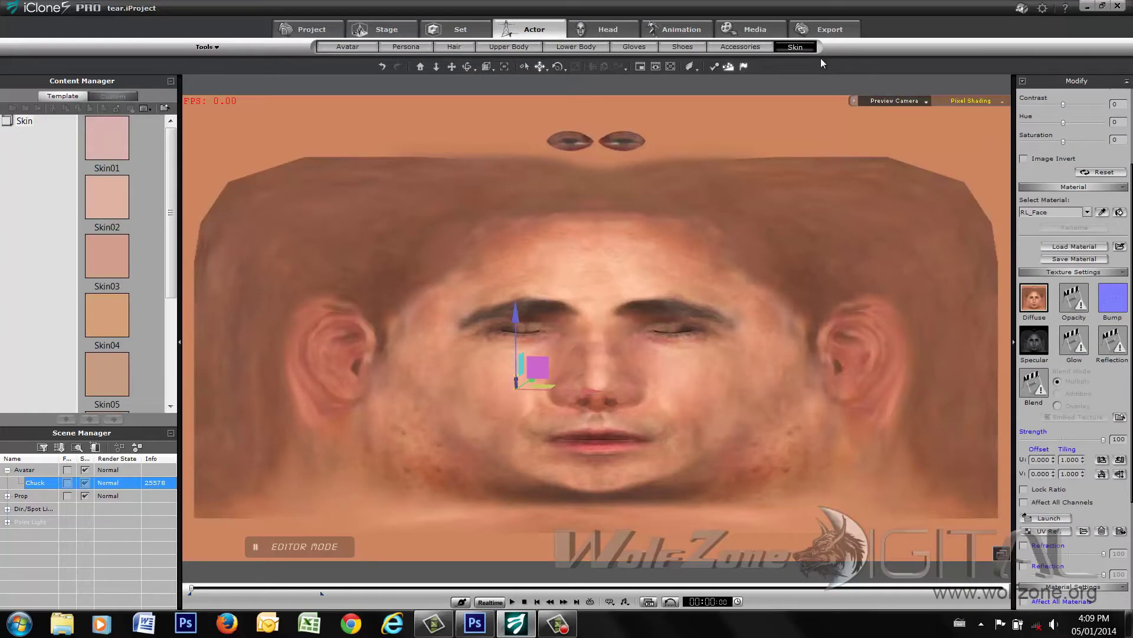
left_click(1112, 298)
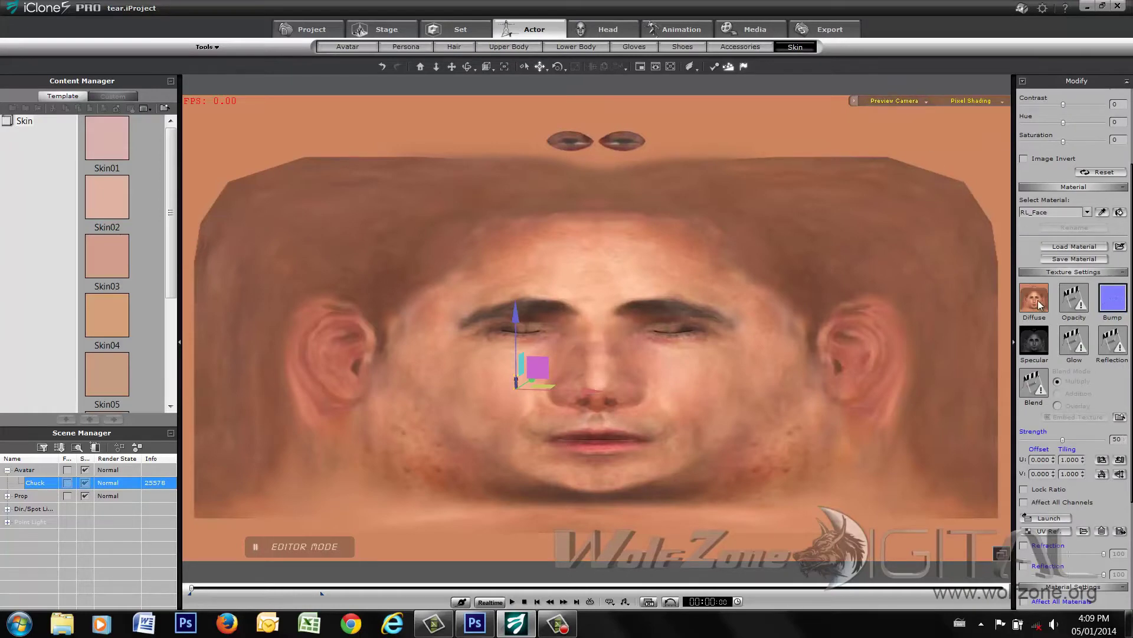
left_click(1119, 531)
type("chucknormal")
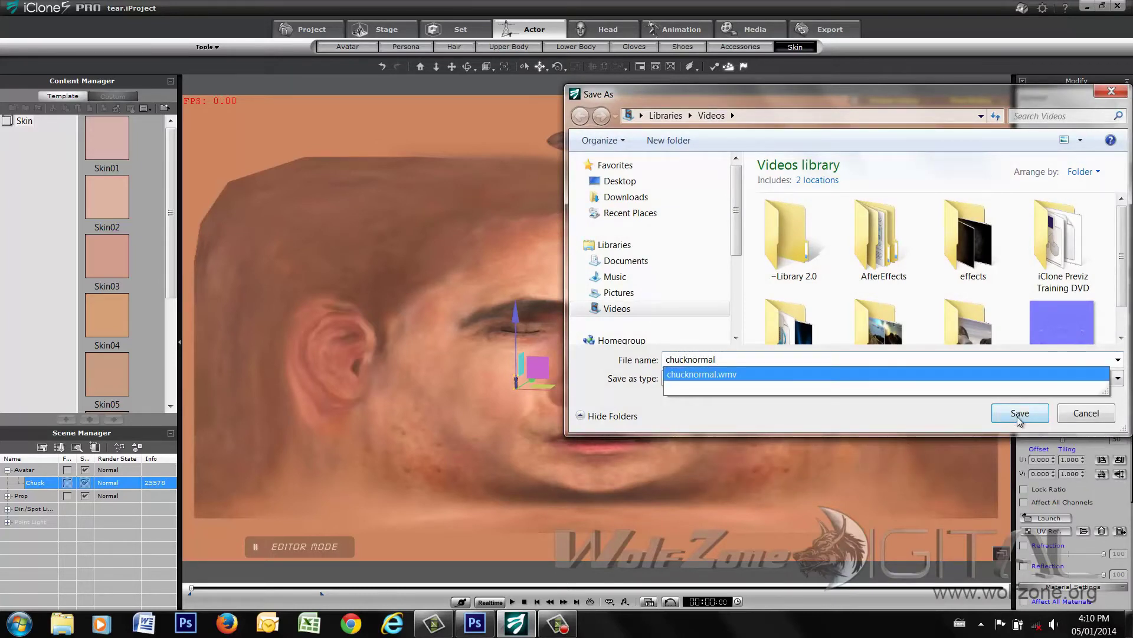
left_click(636, 292)
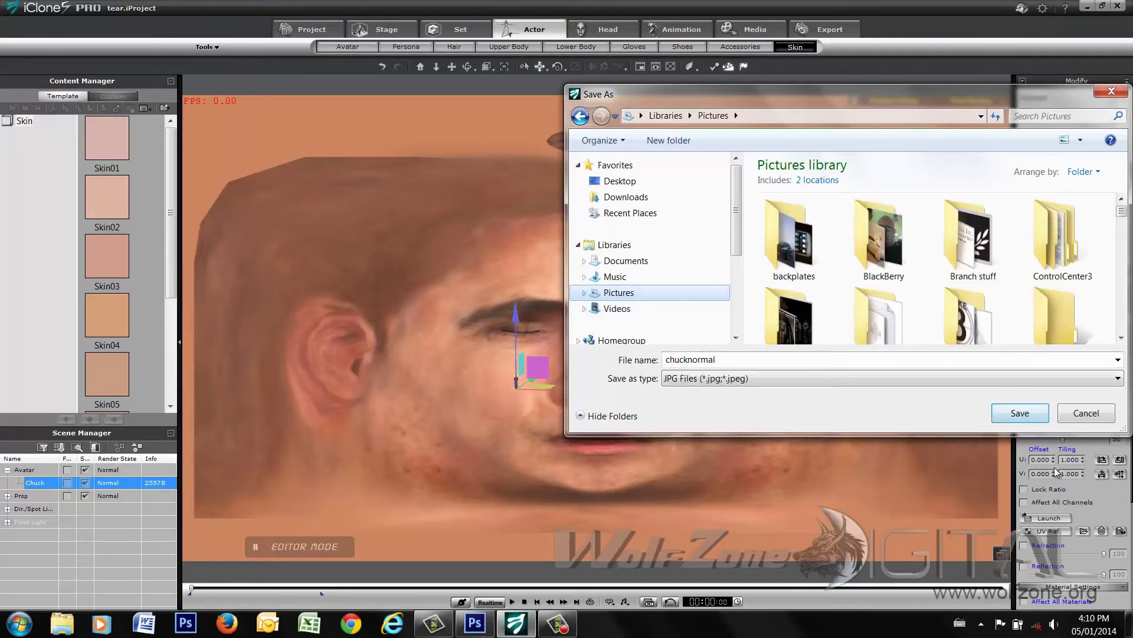
left_click(1038, 420)
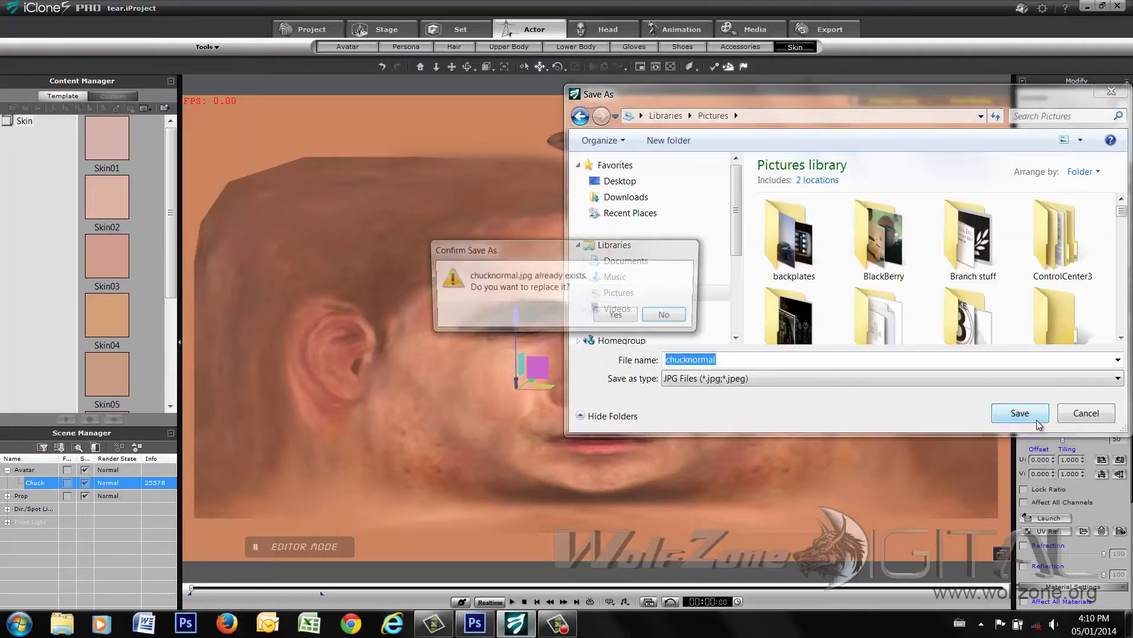
left_click(617, 317)
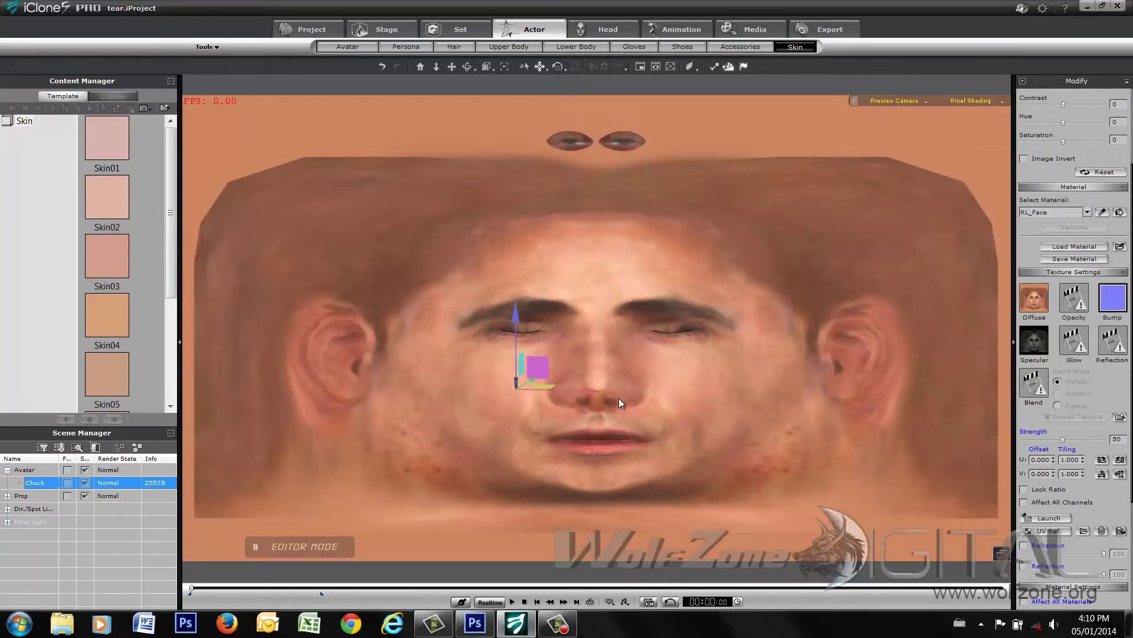
key("Delete")
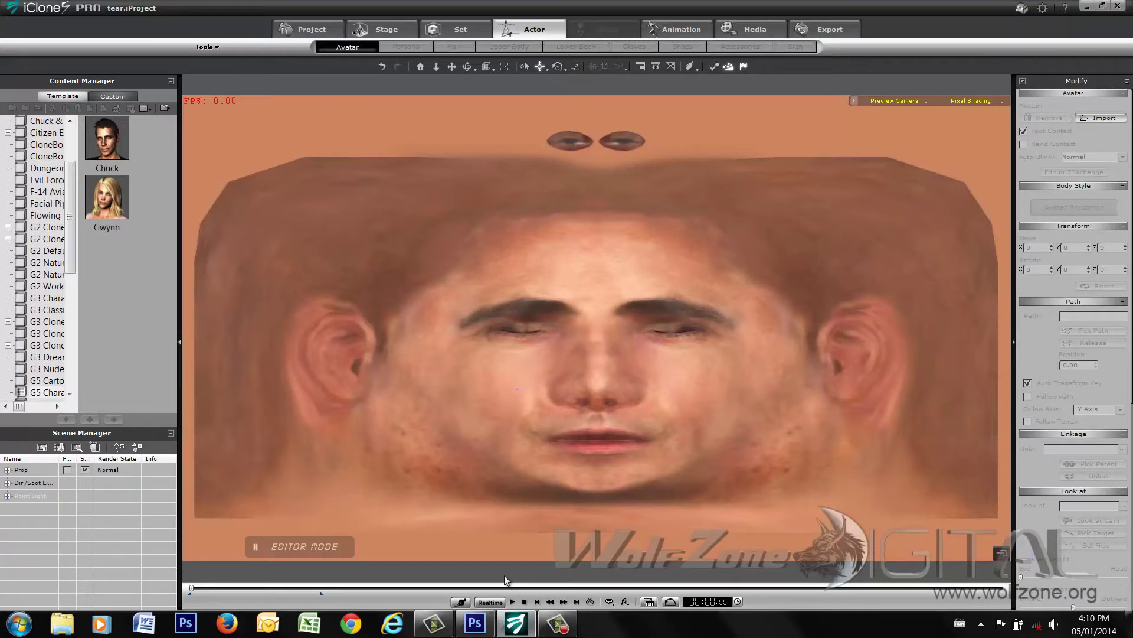
Examine the three image-plane props in the scene and their diffuse and opacity textures.
left_click(7, 469)
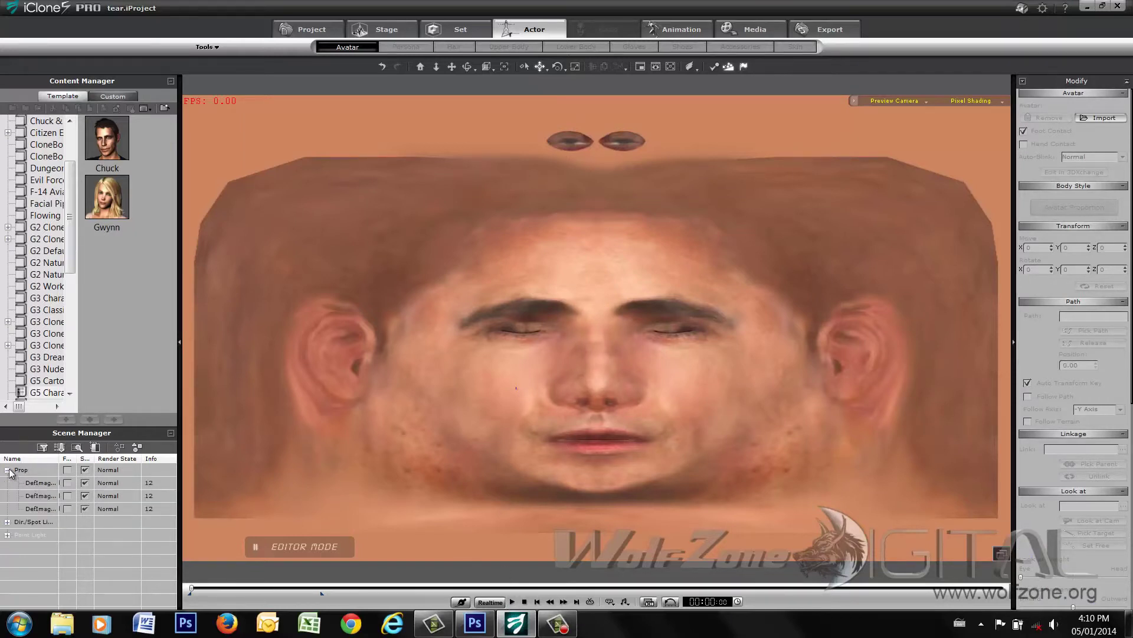
left_click(41, 483)
left_click(40, 496)
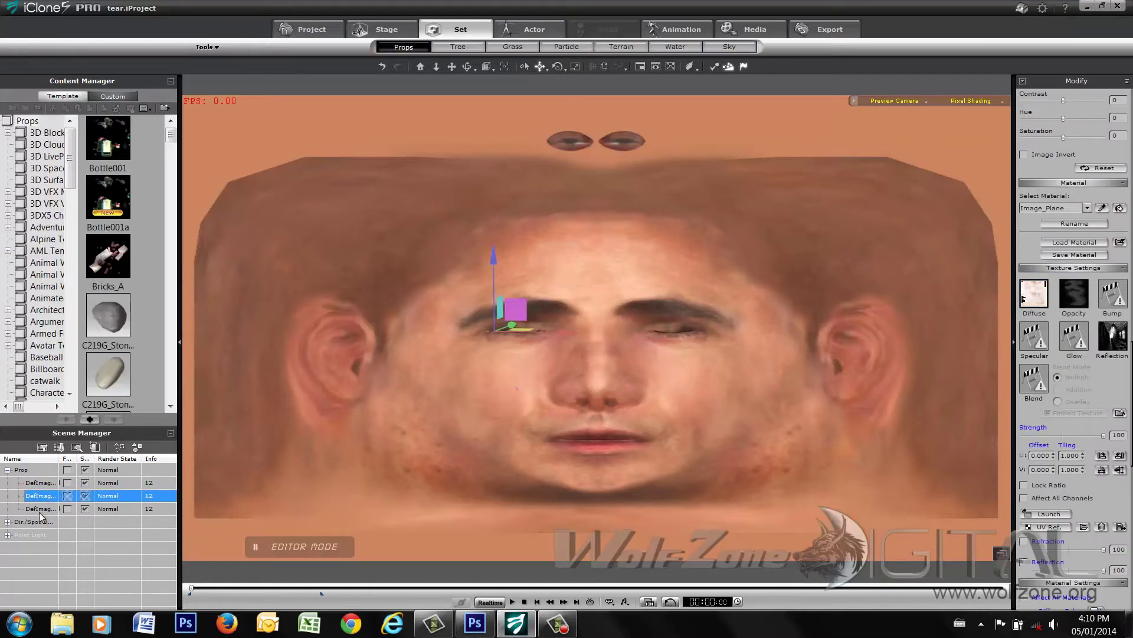
left_click(40, 511)
left_click(43, 483)
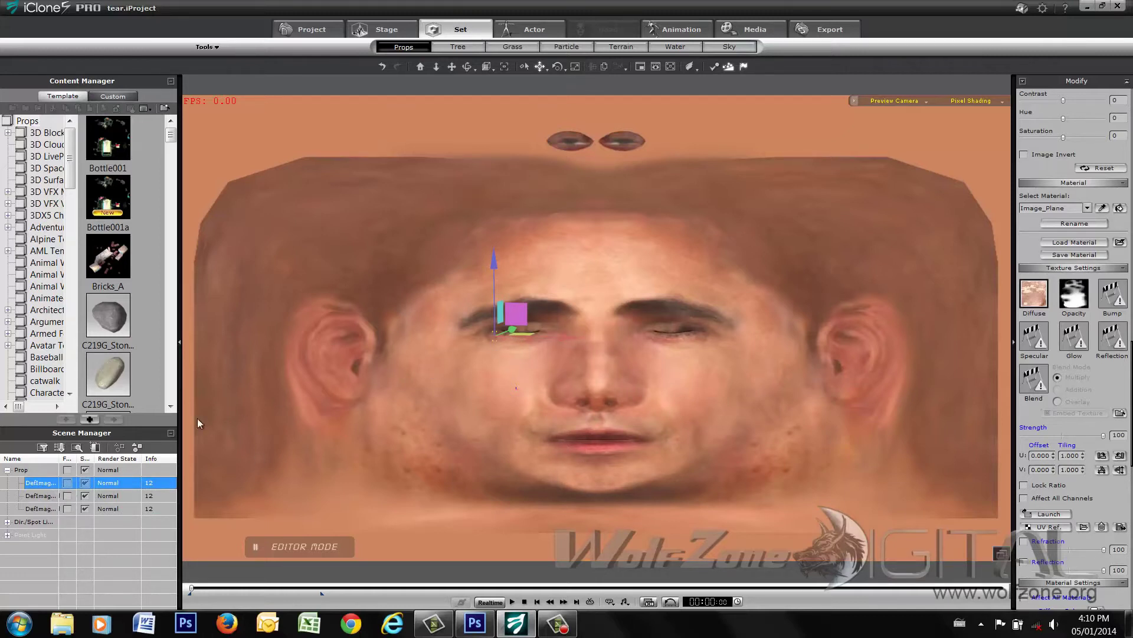
left_click(51, 509)
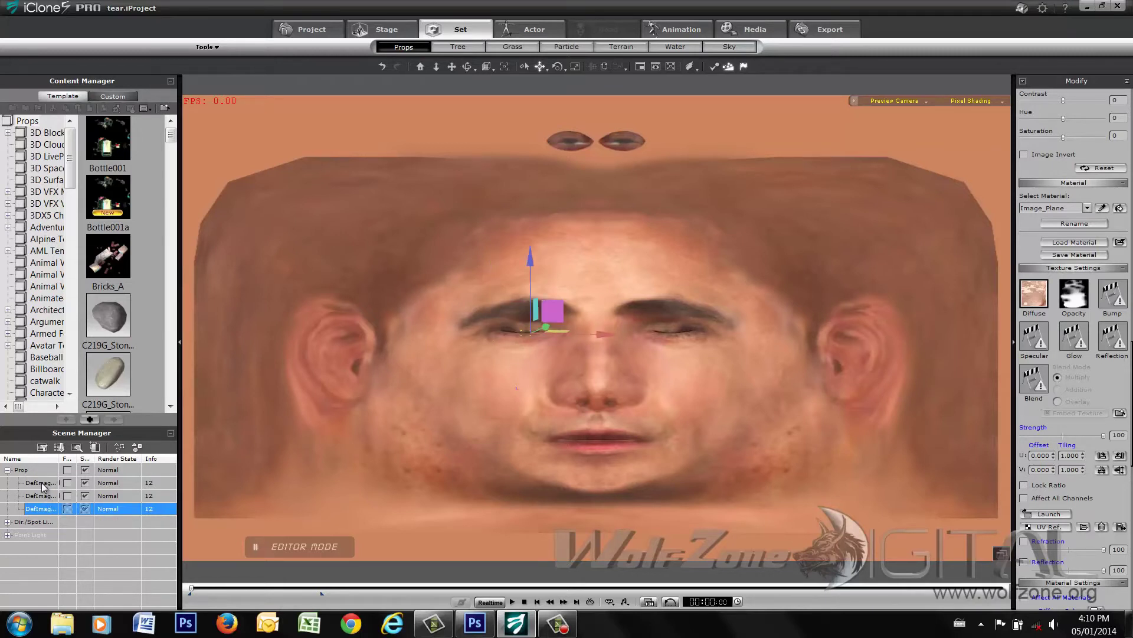
left_click(42, 499)
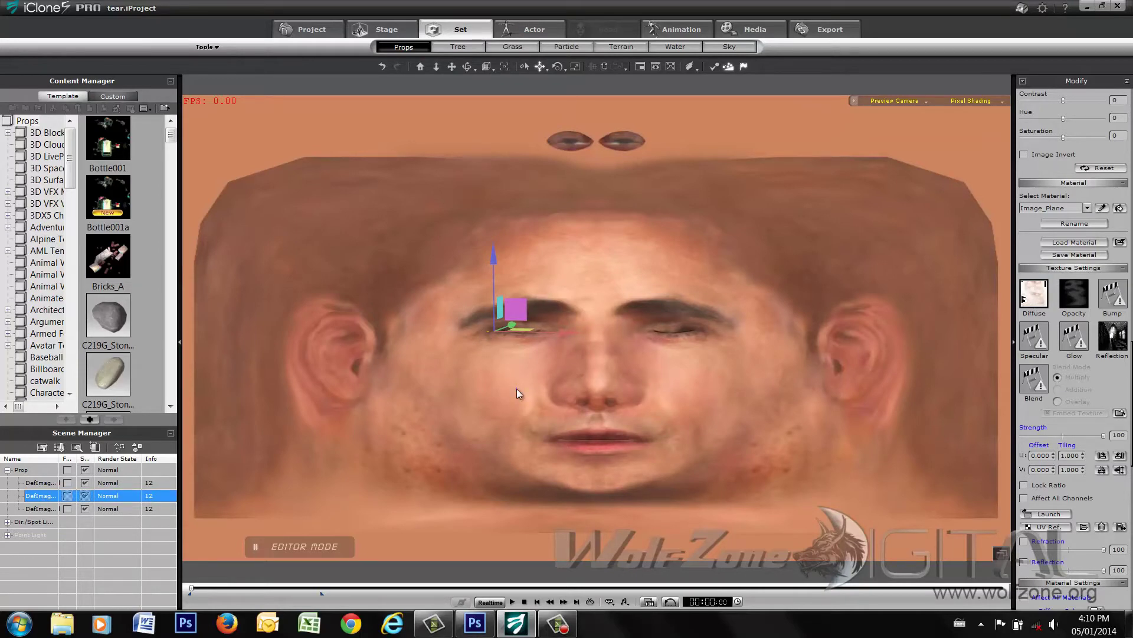
Switch to Photoshop to view the tear trail and teardrop texture images, and return to iClone.
left_click(476, 623)
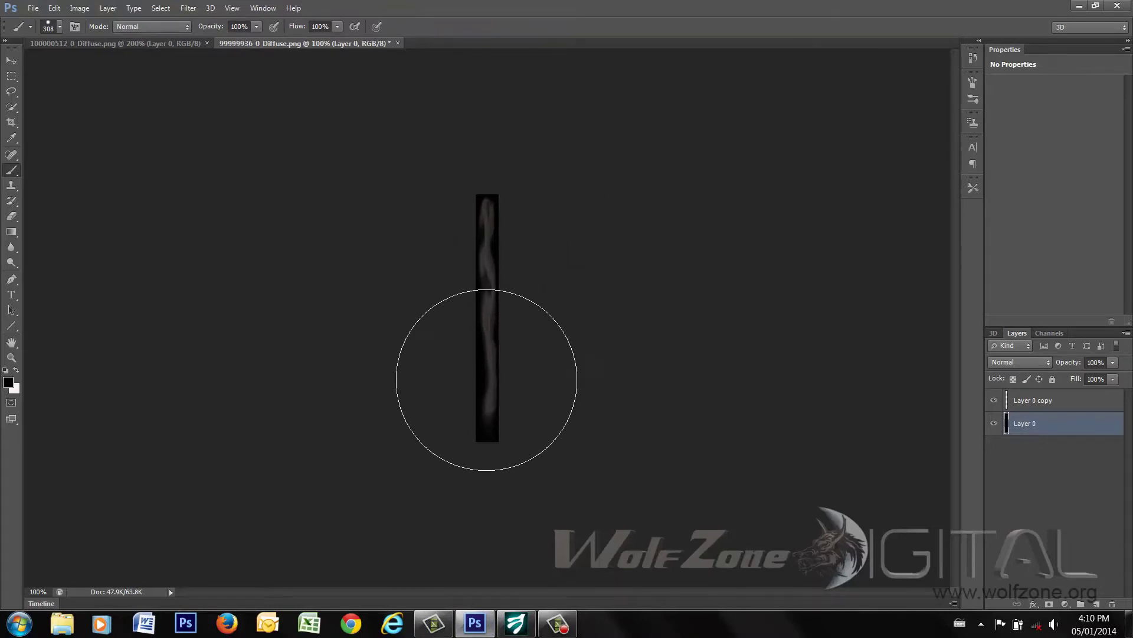
left_click(97, 44)
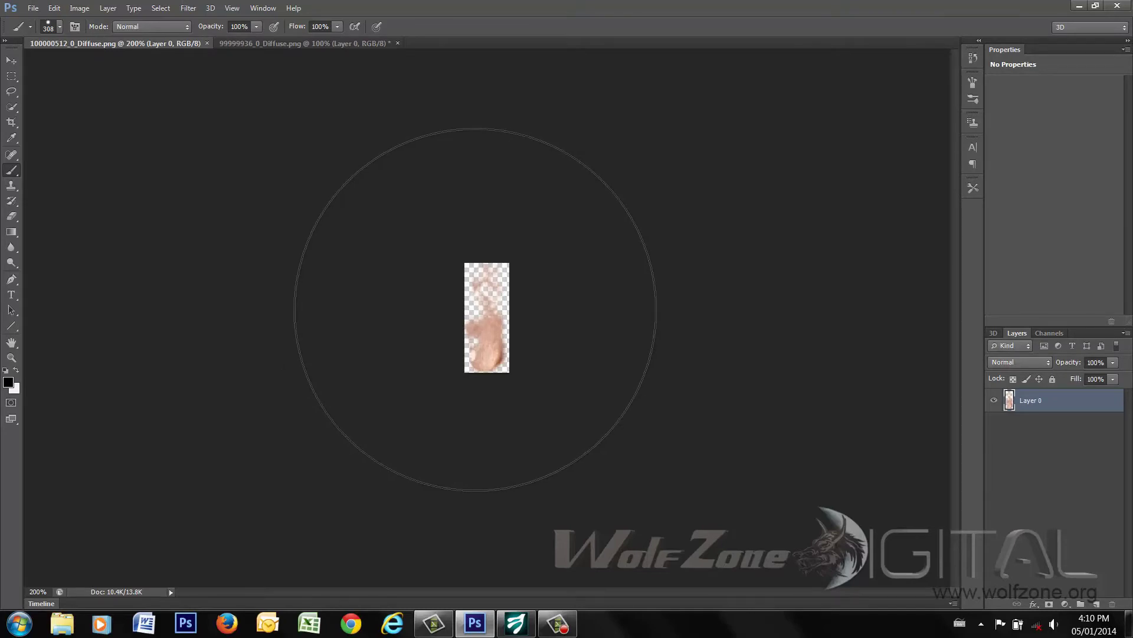
left_click(1079, 6)
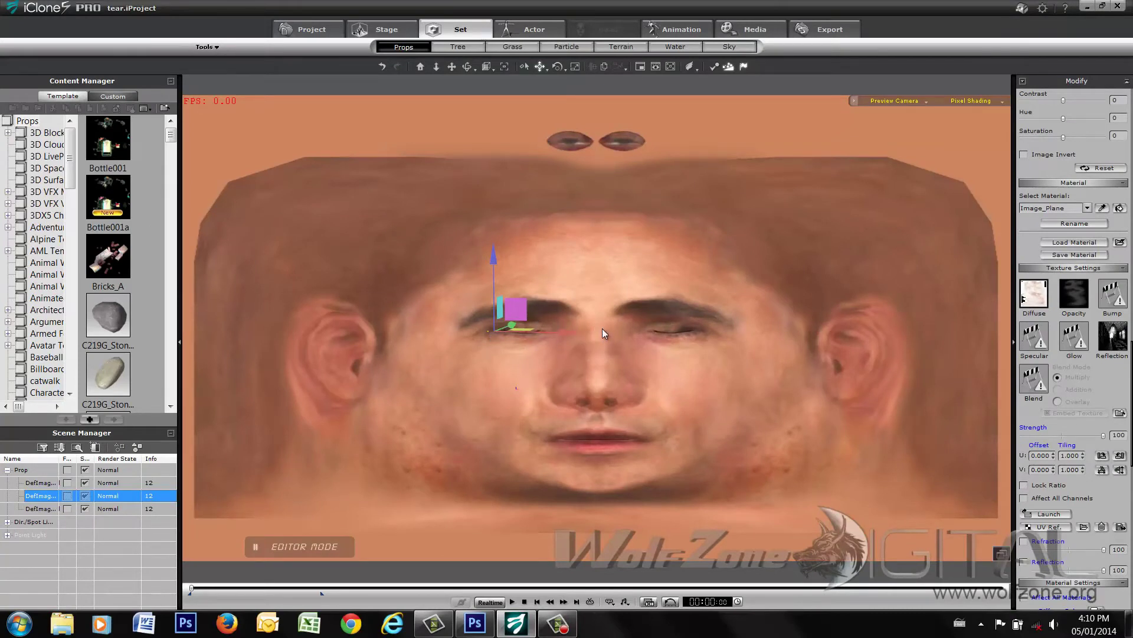
Play the tear animation over Chuck's face texture, then stop playback at the start.
left_click(513, 602)
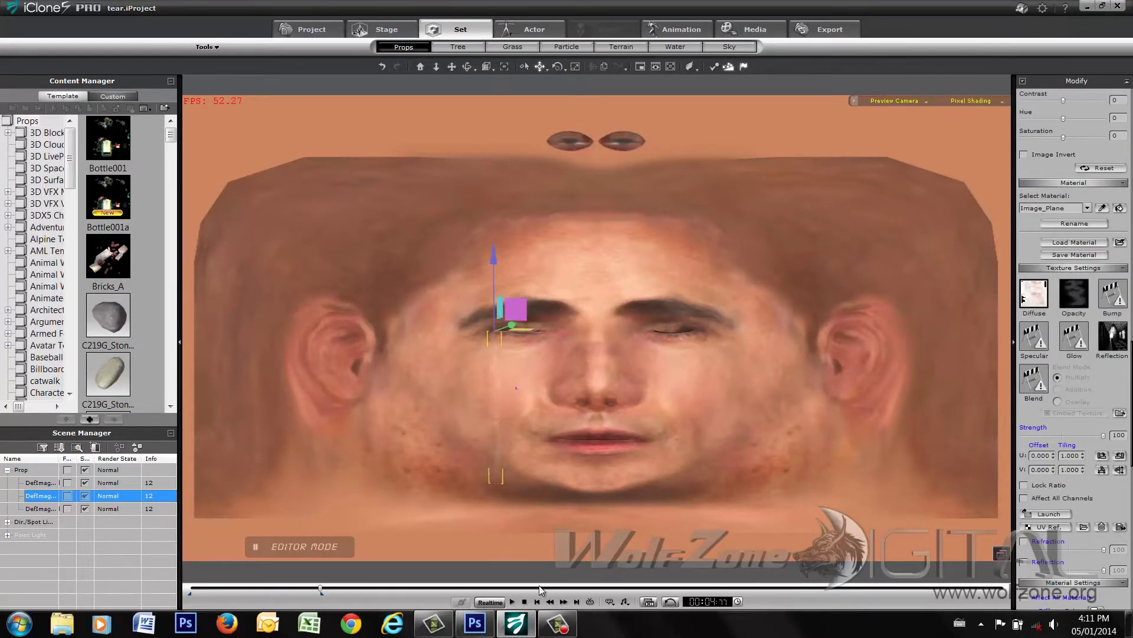
left_click(513, 602)
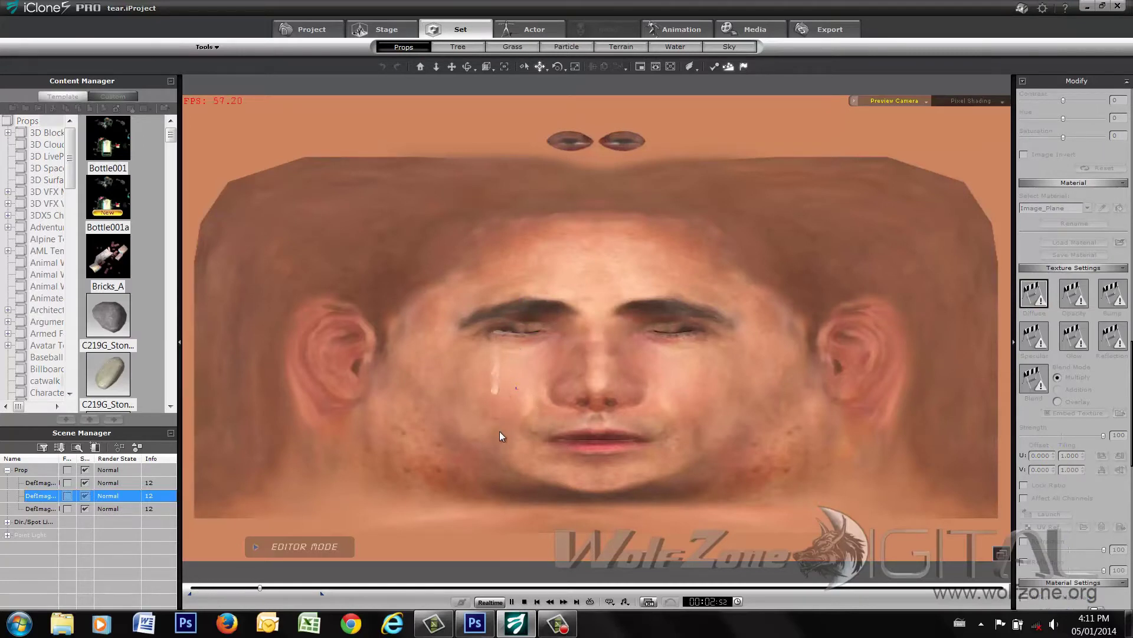
left_click(523, 601)
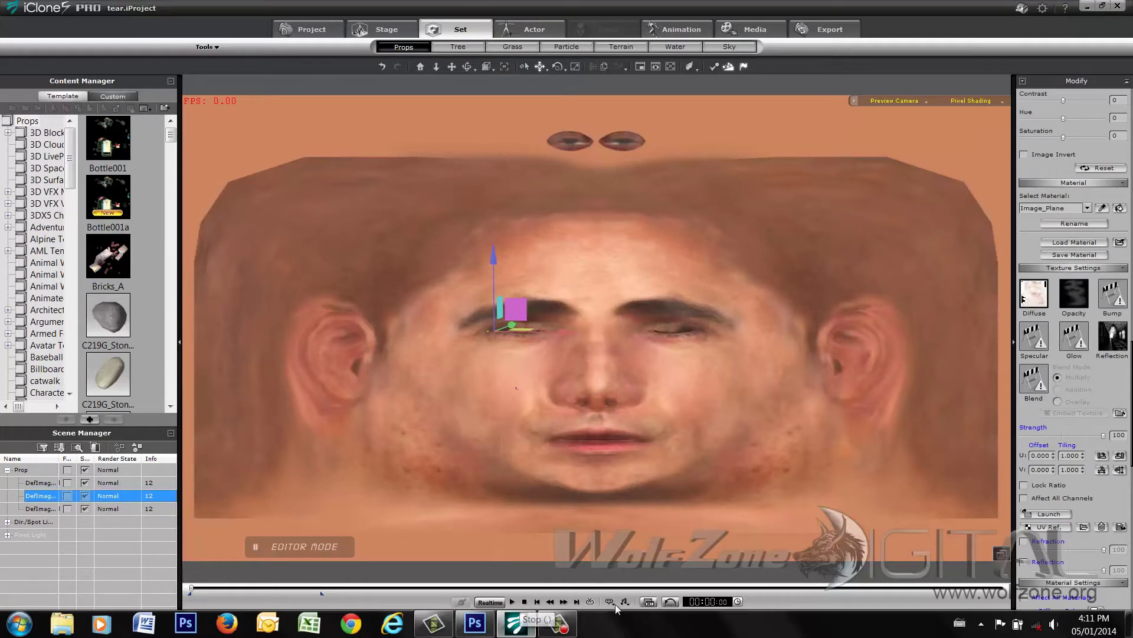
Open the timeline and show the tracks of DefImagePlane, DefImagePlane(0) and DefImagePlane(1).
left_click(648, 603)
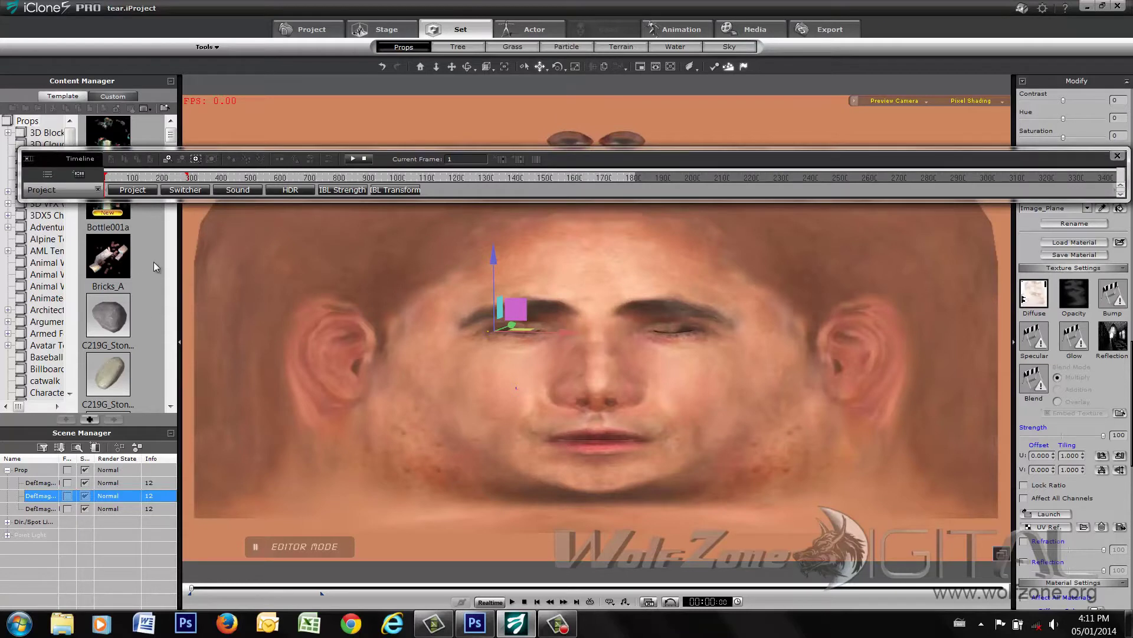
left_click(52, 177)
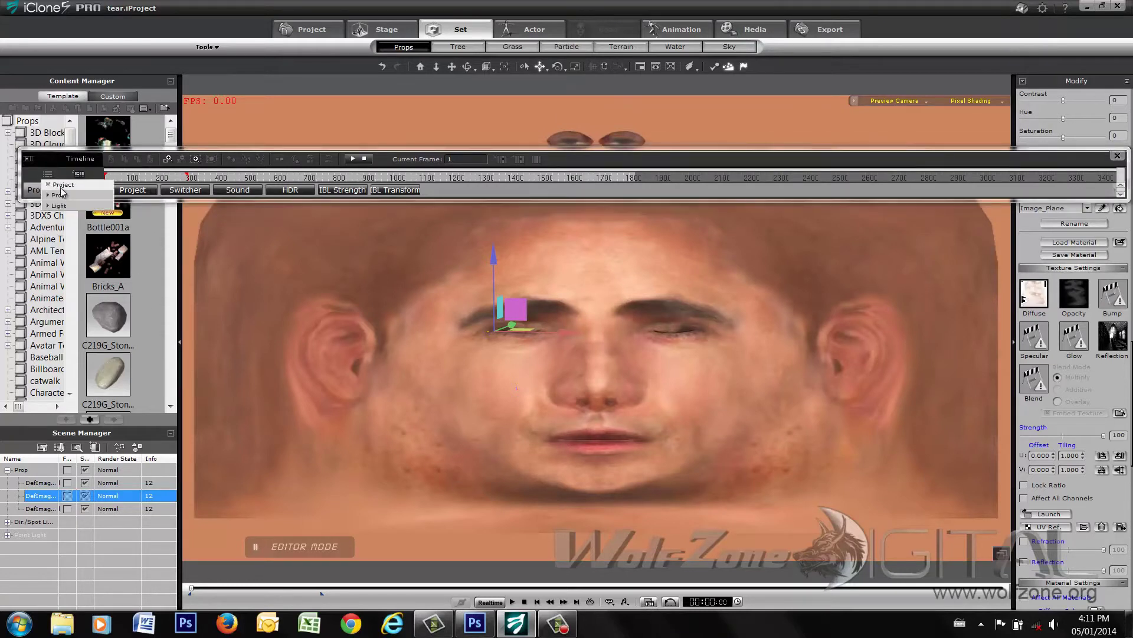
left_click(58, 196)
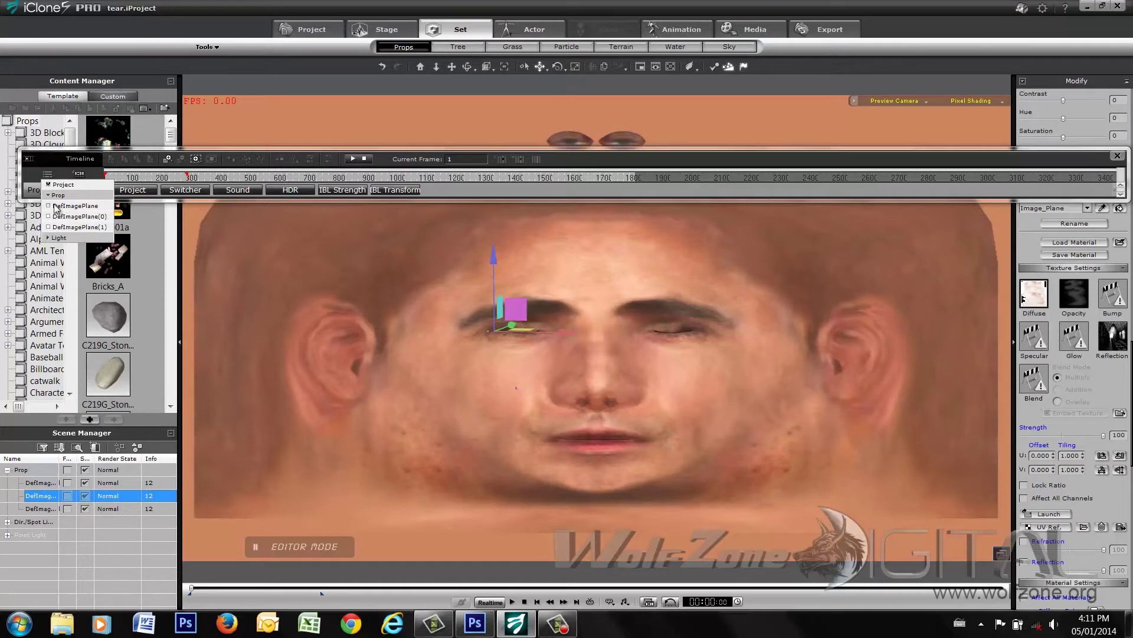
left_click(59, 205)
left_click(59, 216)
left_click(59, 226)
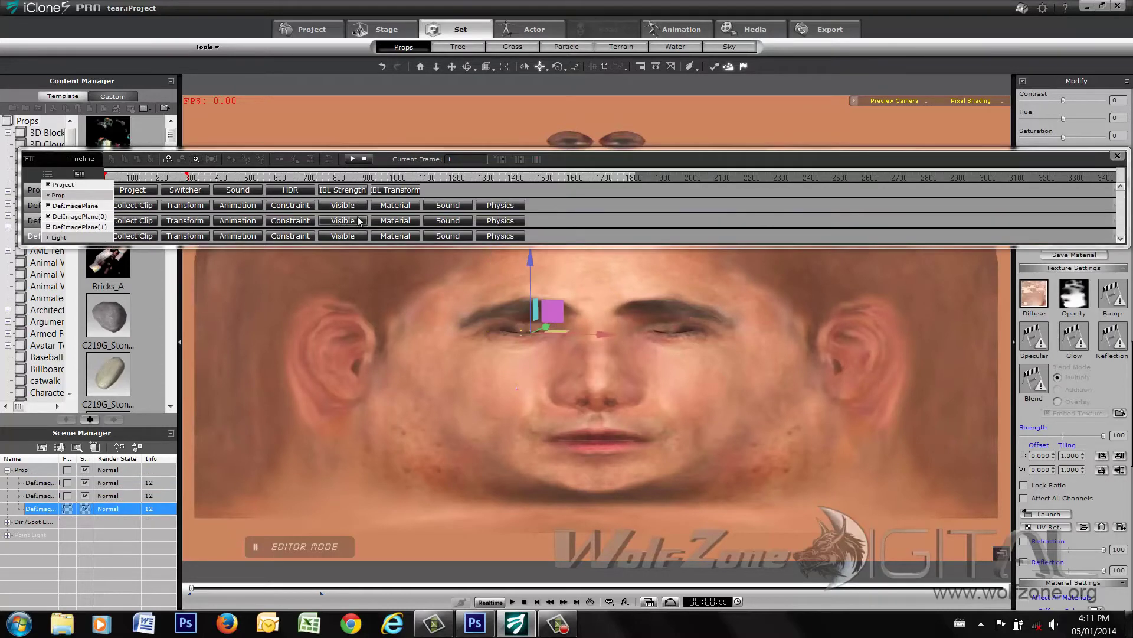
Expand the Transform and Material tracks of all three image planes to examine their keyframes.
left_click(413, 207)
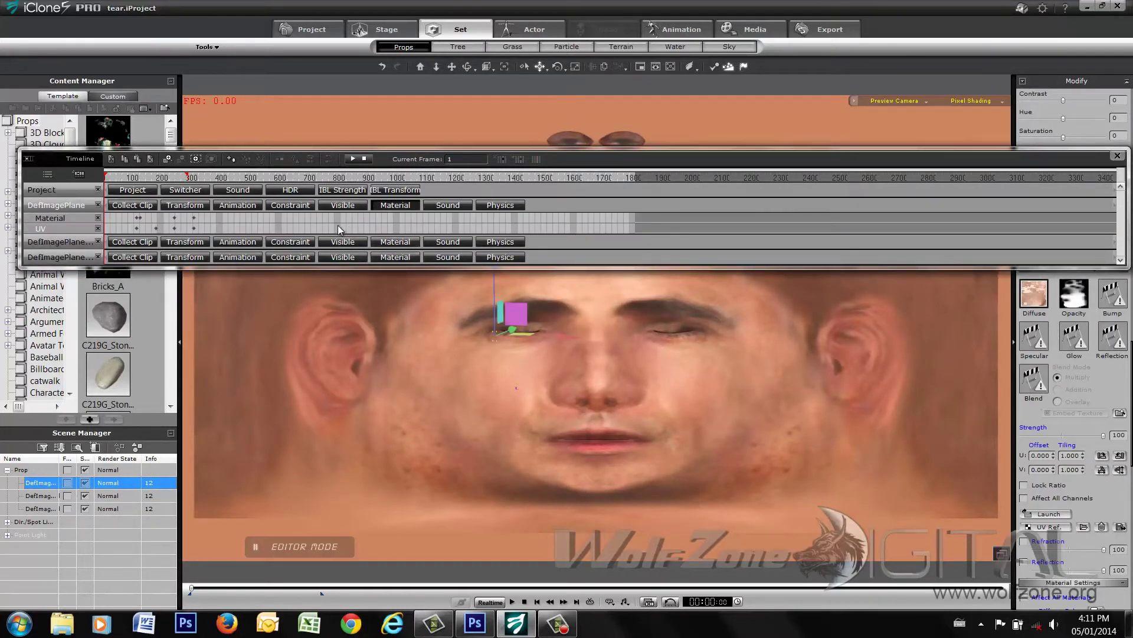
left_click(190, 208)
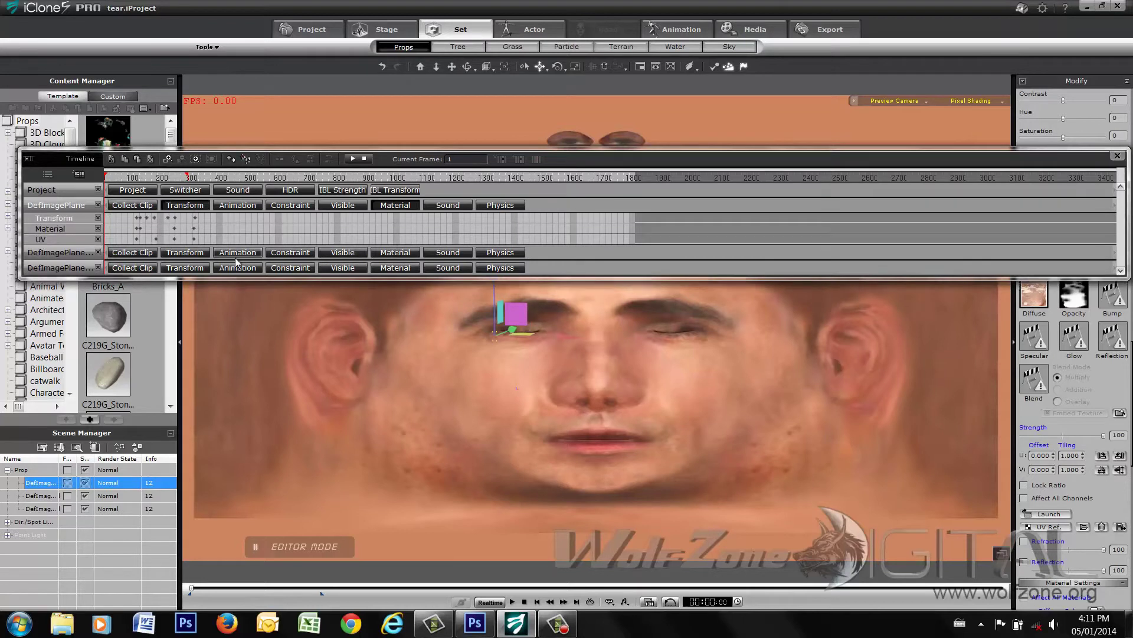
left_click(180, 253)
left_click(395, 253)
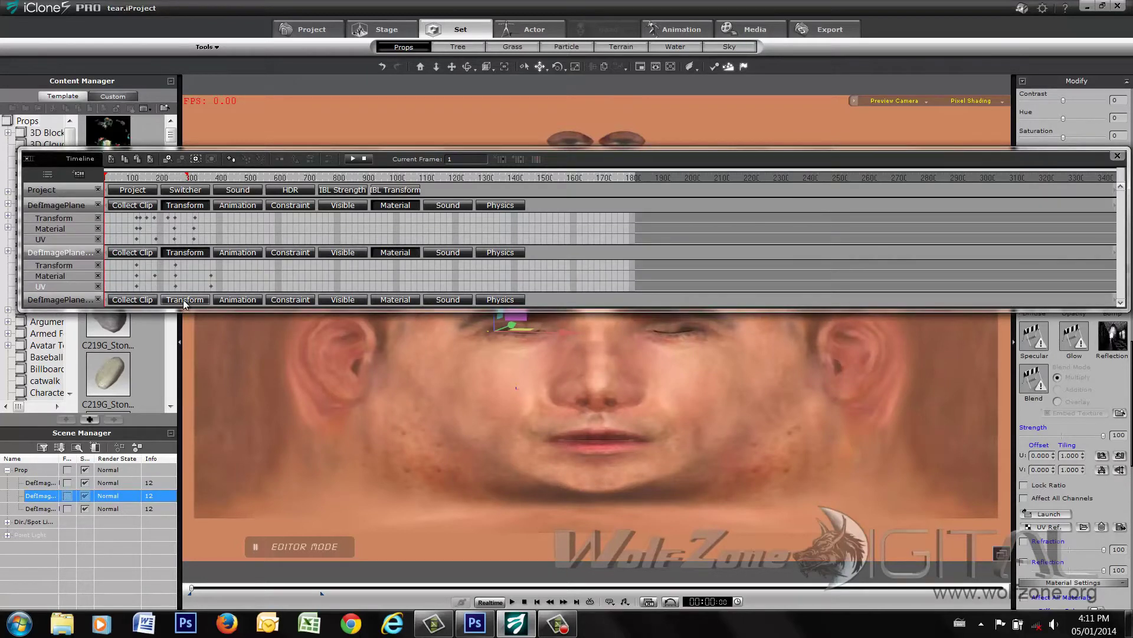
left_click(185, 299)
left_click(396, 300)
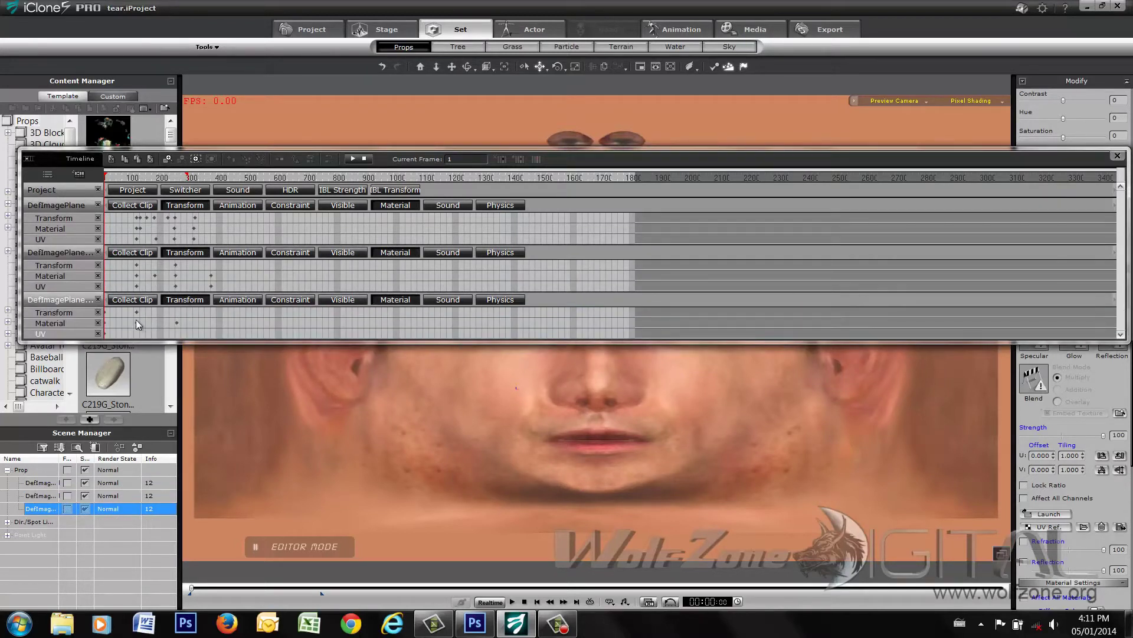
View the scene at frame 265 with the timeline moved clear of the face, and close the timeline.
left_click(182, 312)
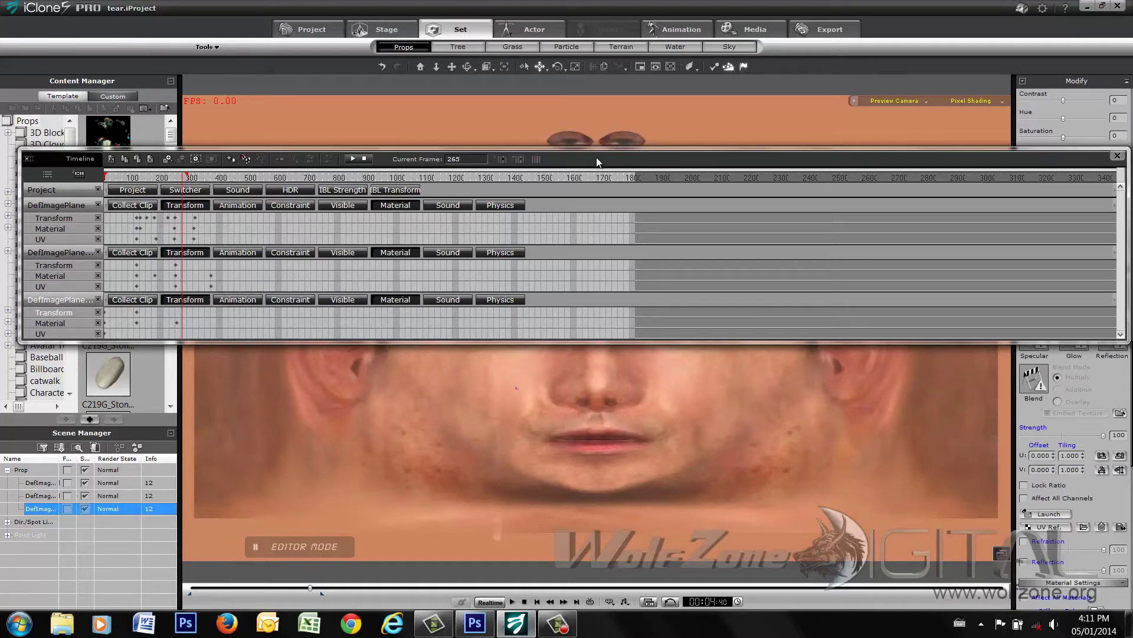
left_click_drag(596, 157, 582, 101)
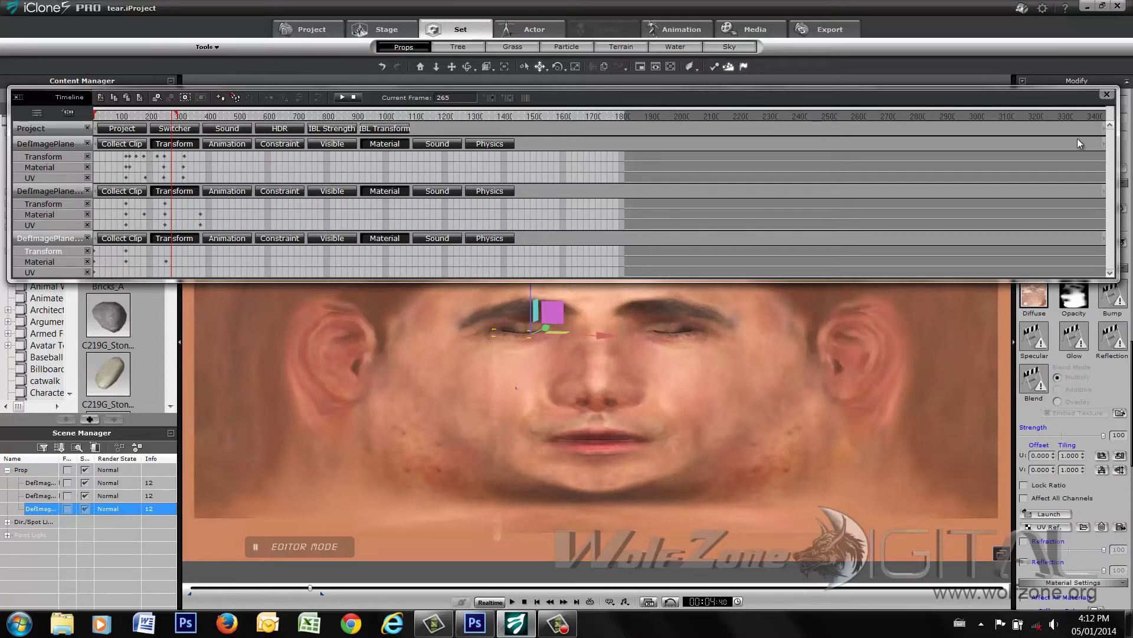
left_click(1108, 95)
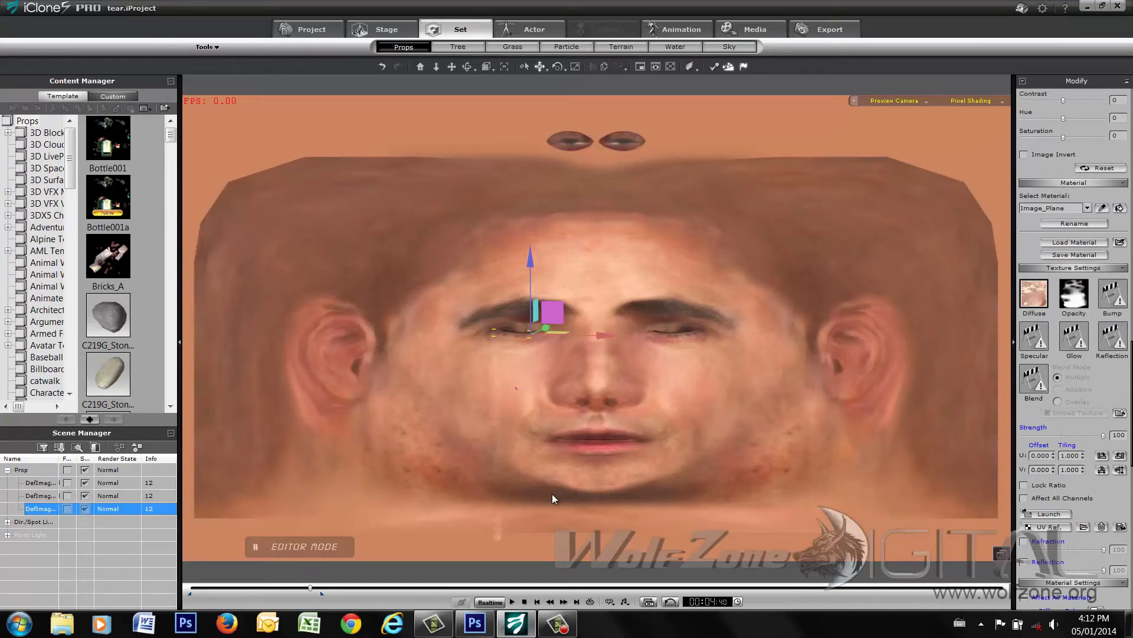
Play the remainder of the tear animation and return to the first frame.
left_click(511, 601)
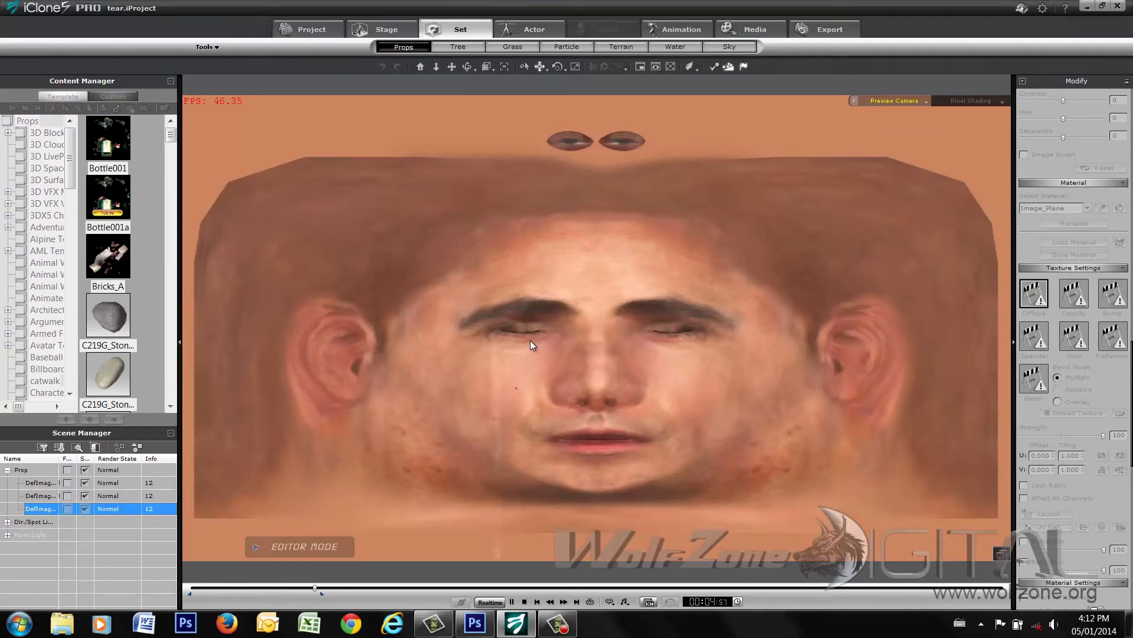
key("space")
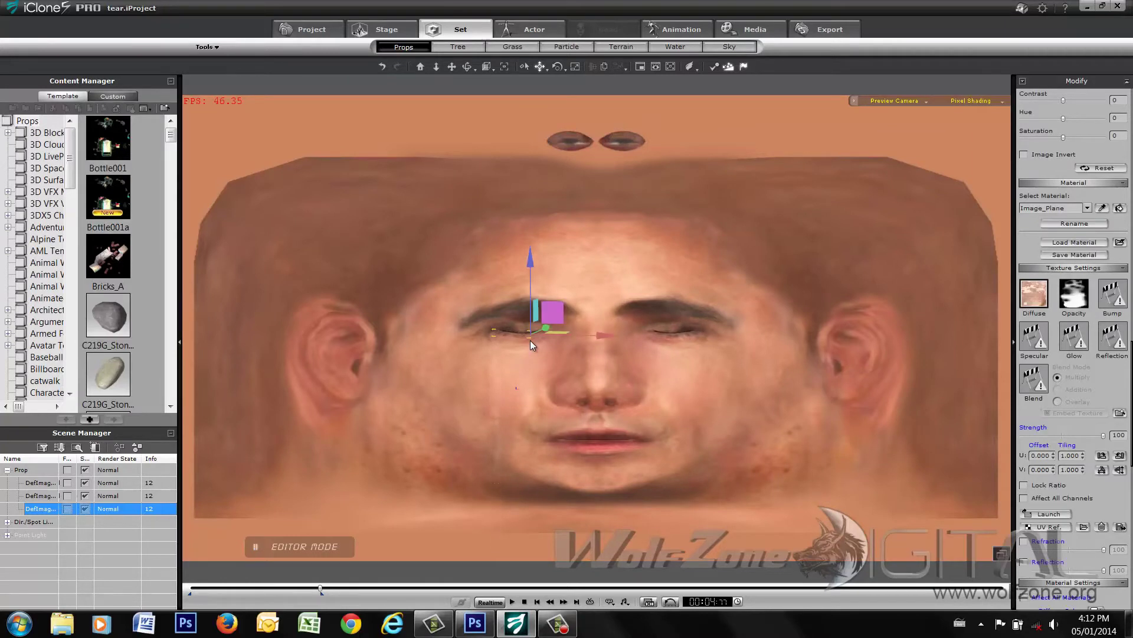
left_click(524, 602)
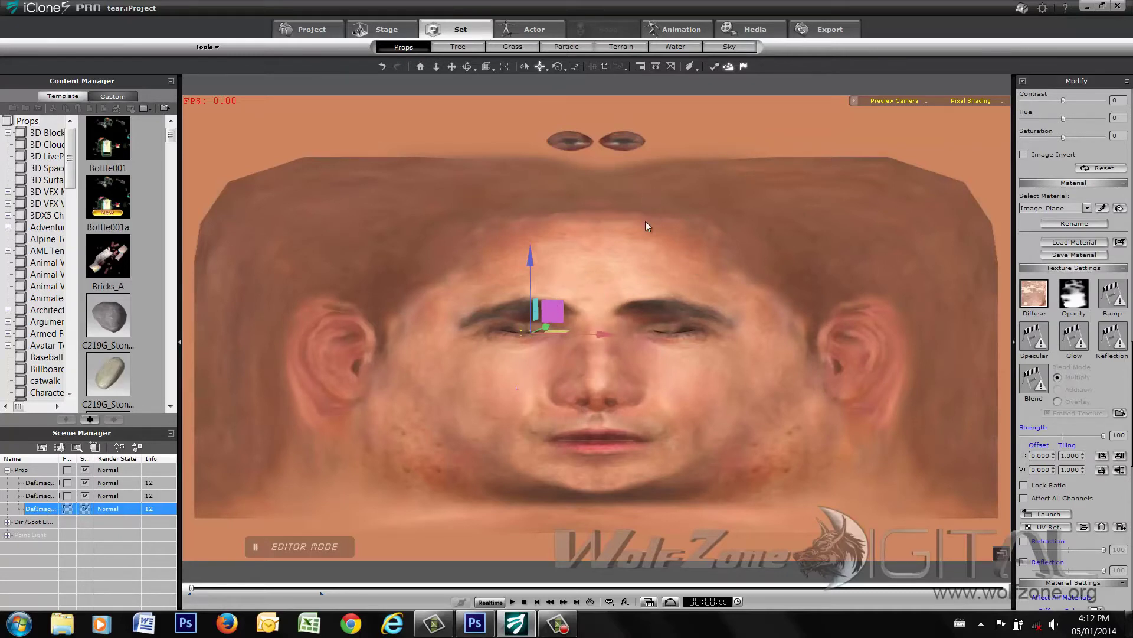
Add the Gwynn avatar and export its RL_Face diffuse texture to the Pictures library as gwynnface in JPG format.
left_click(531, 29)
double_click(113, 204)
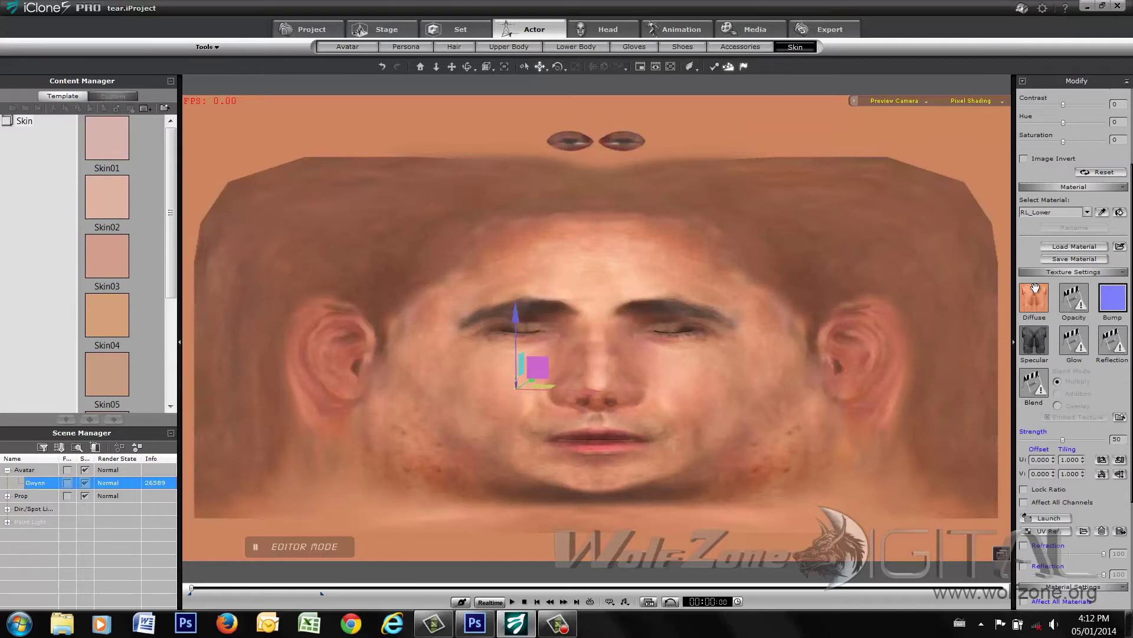
left_click(1087, 211)
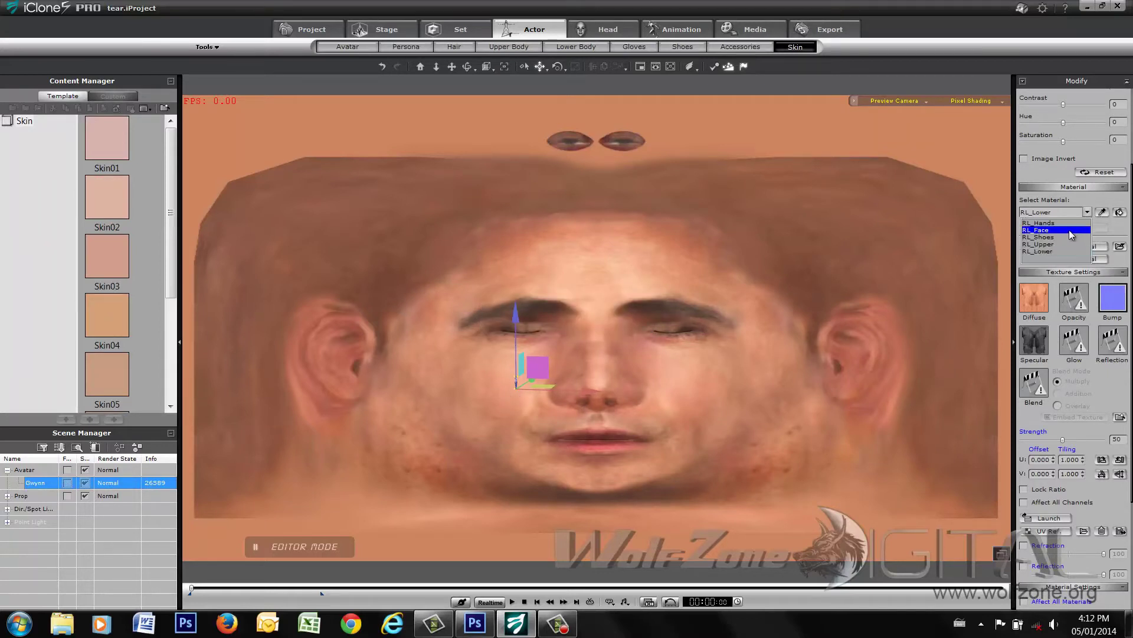
left_click(1068, 229)
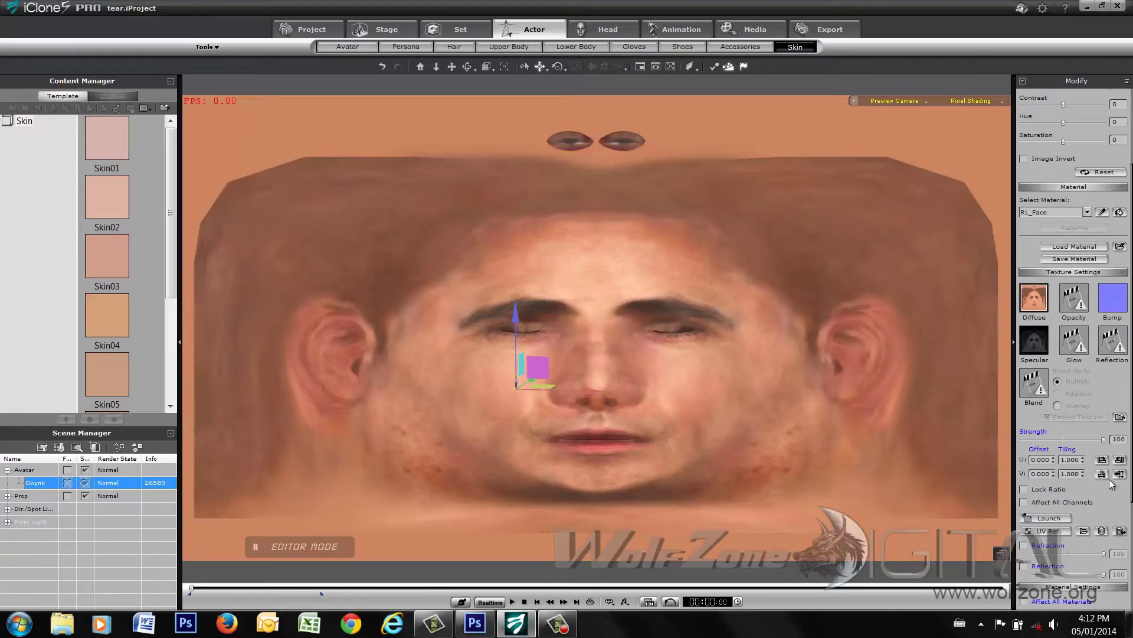
left_click(1119, 530)
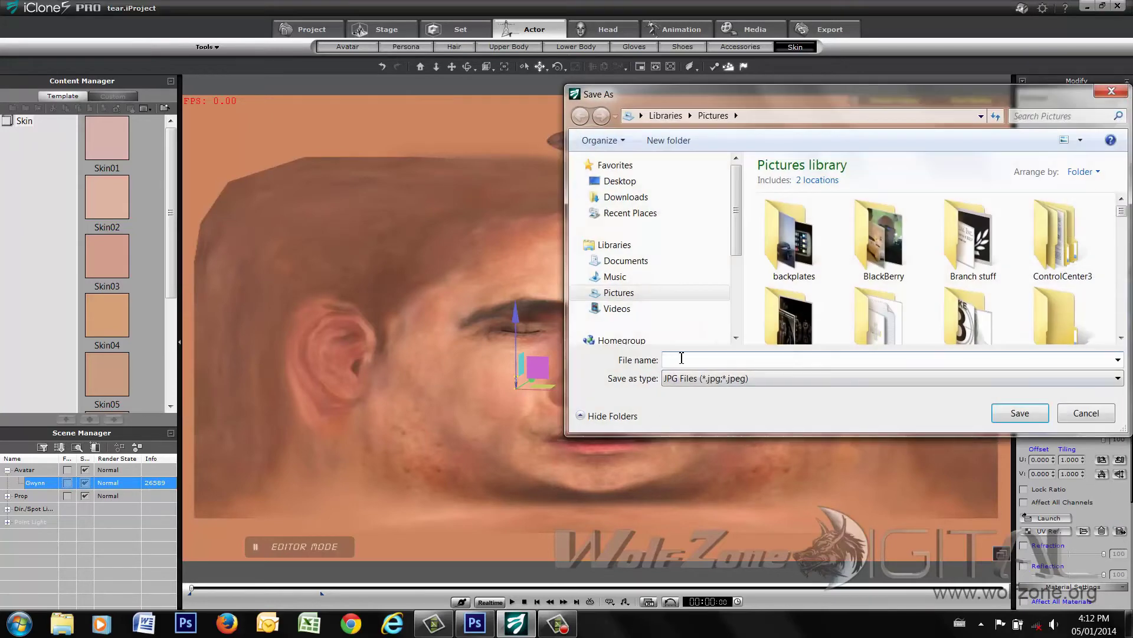
type("gwynnface")
left_click(1017, 415)
Export the Gwynn face's bump texture to the Pictures library as gwynnnormal in JPG format.
left_click(1114, 304)
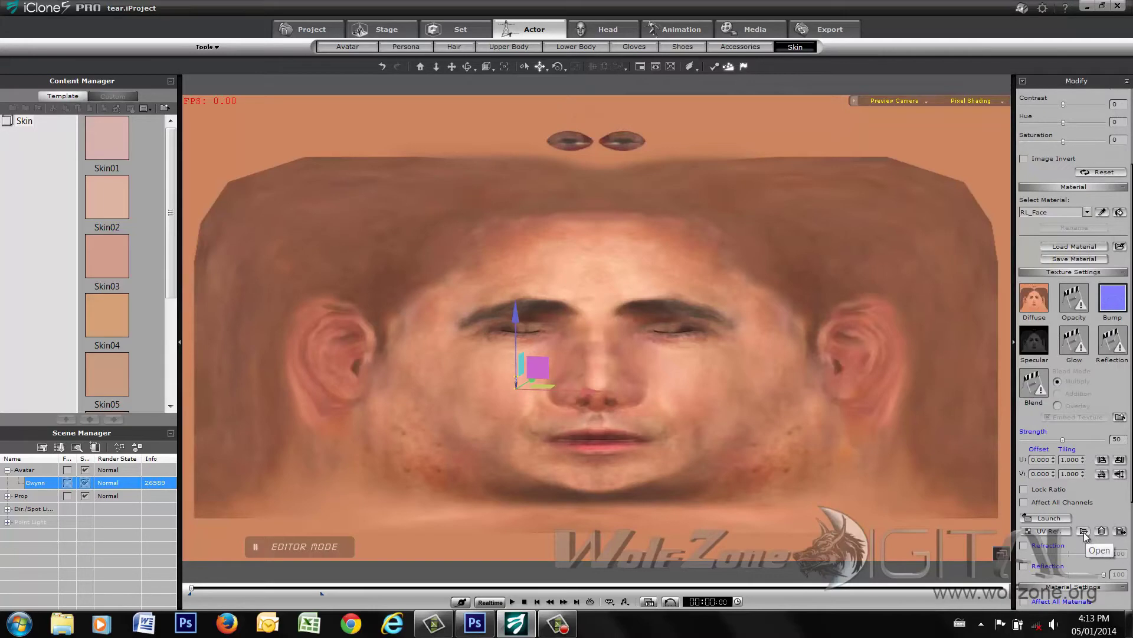
left_click(1118, 532)
type("gw")
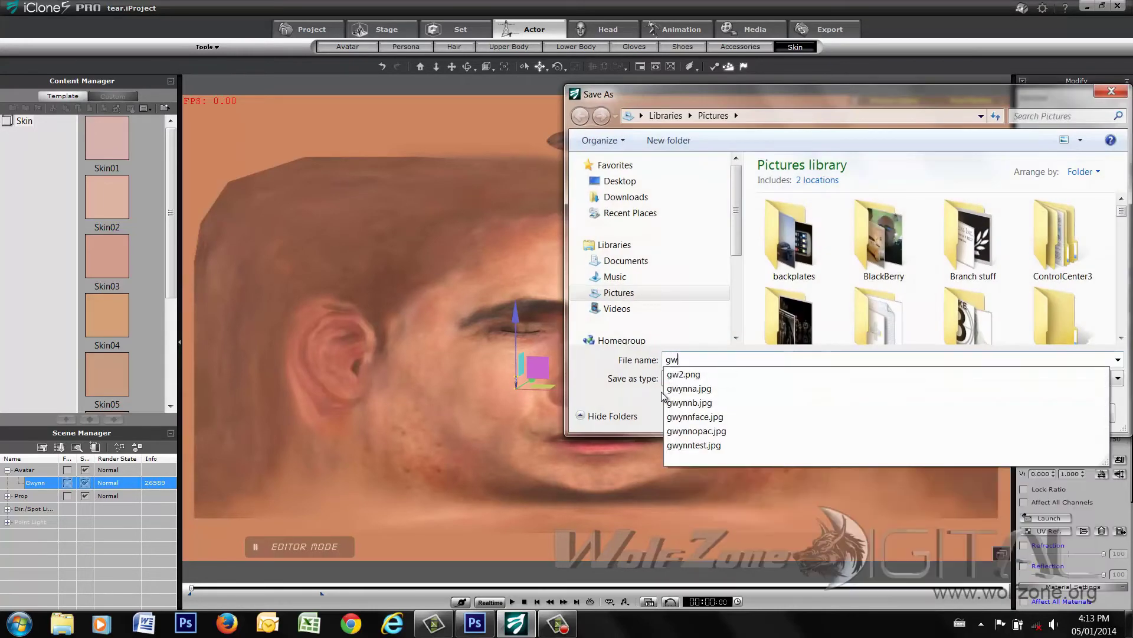
type("ynnnormal")
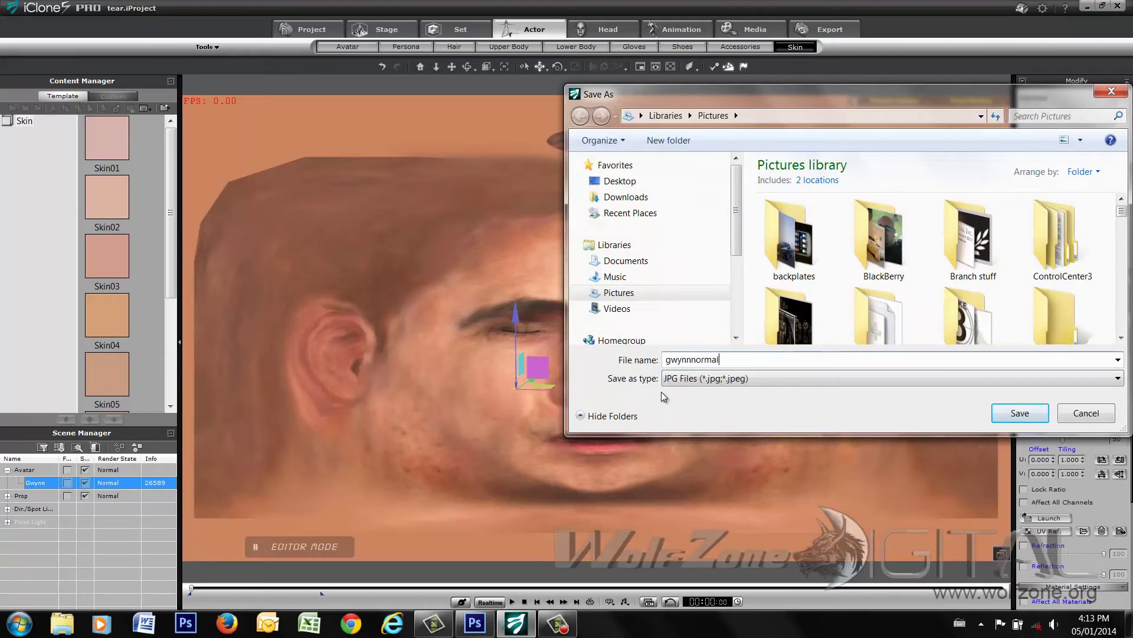
left_click(1007, 415)
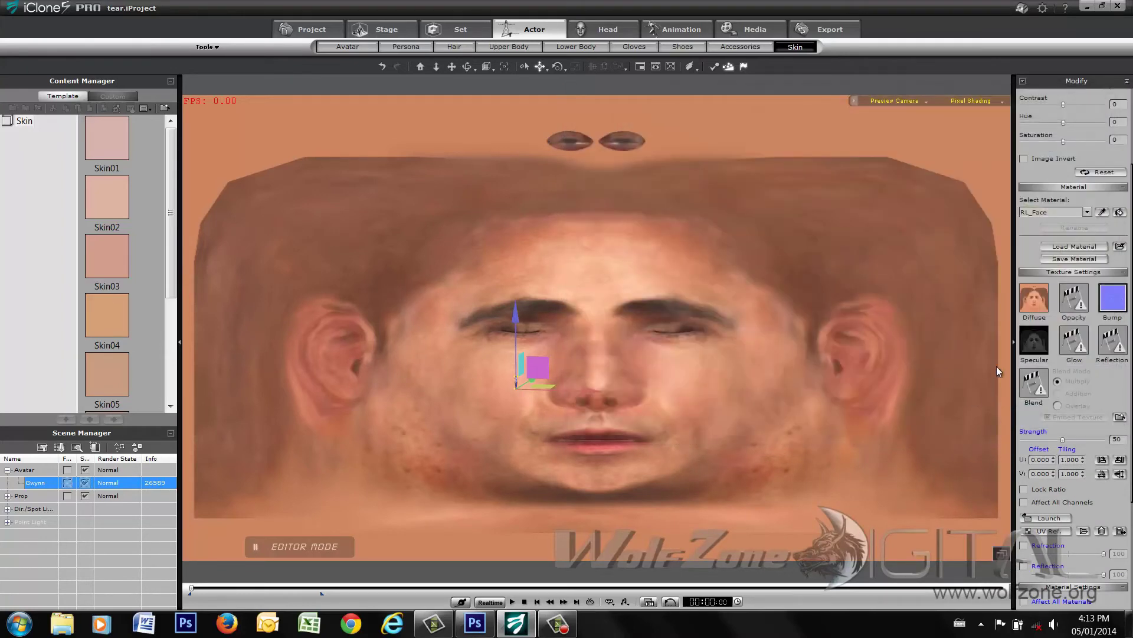
Replace the stage's 2D background image with gwynnface.jpg from the Pictures library.
left_click(383, 29)
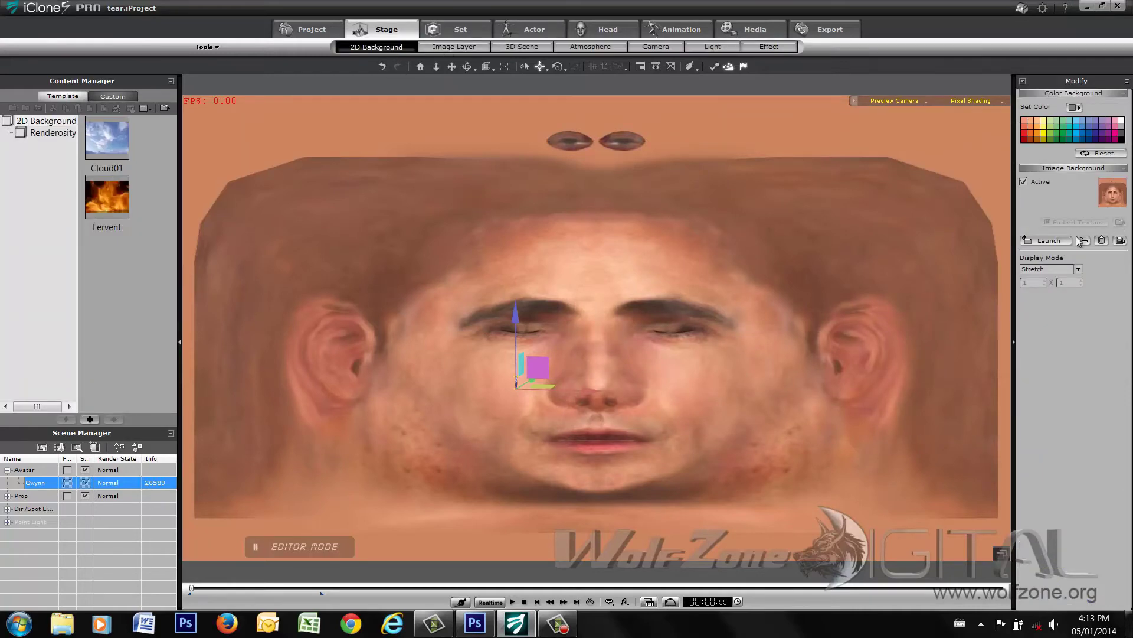
left_click(1085, 241)
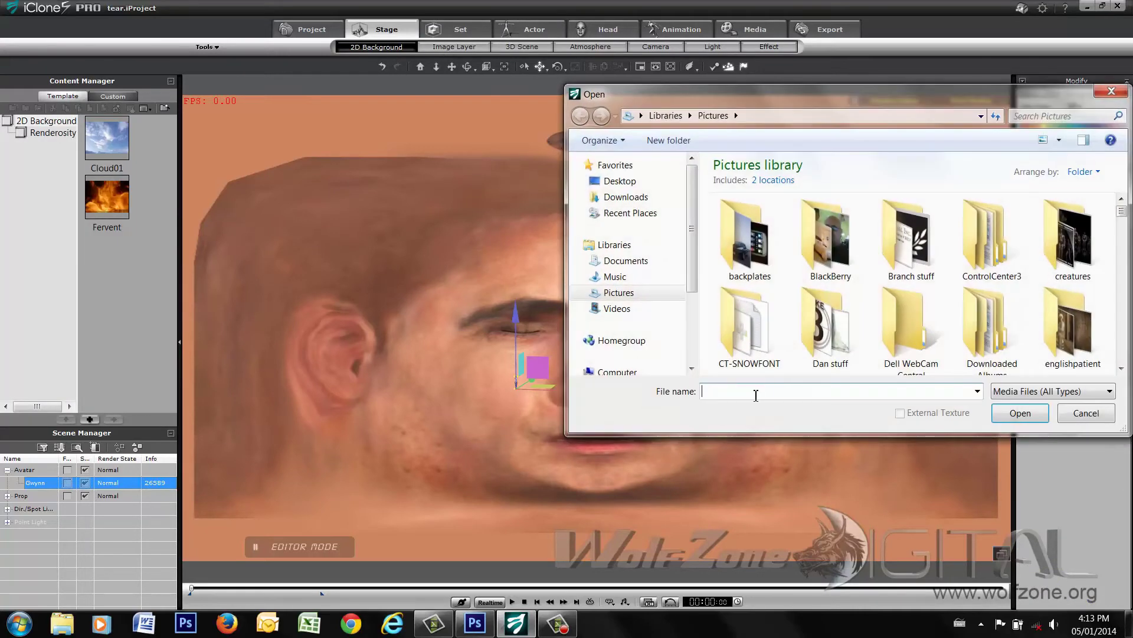
type("gwyn")
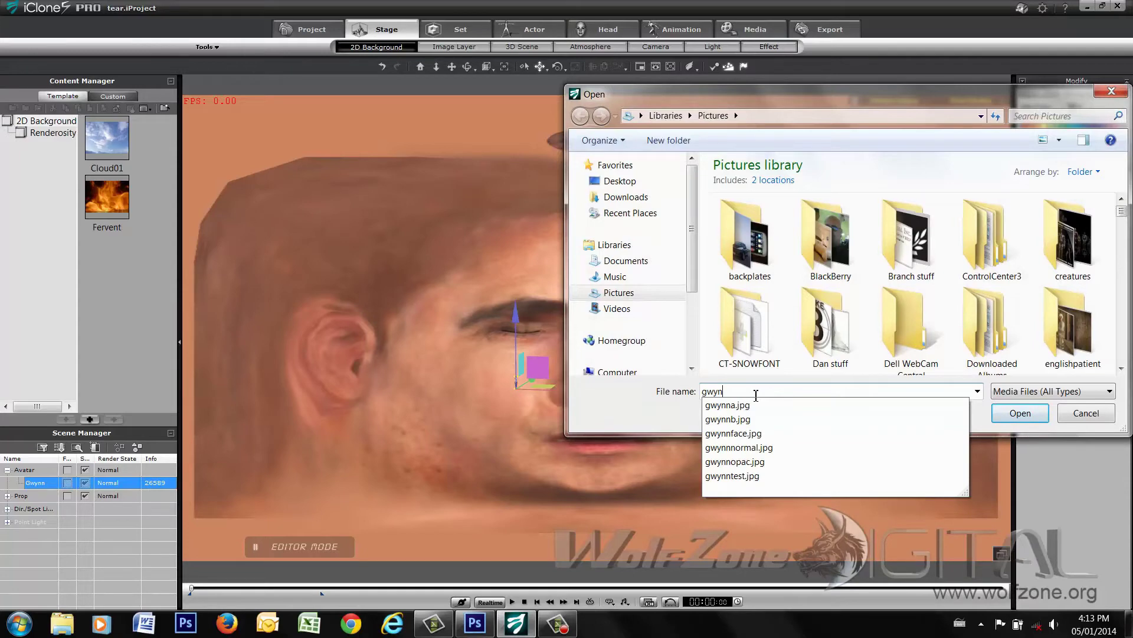
key("Down")
key("Down")
key("Down")
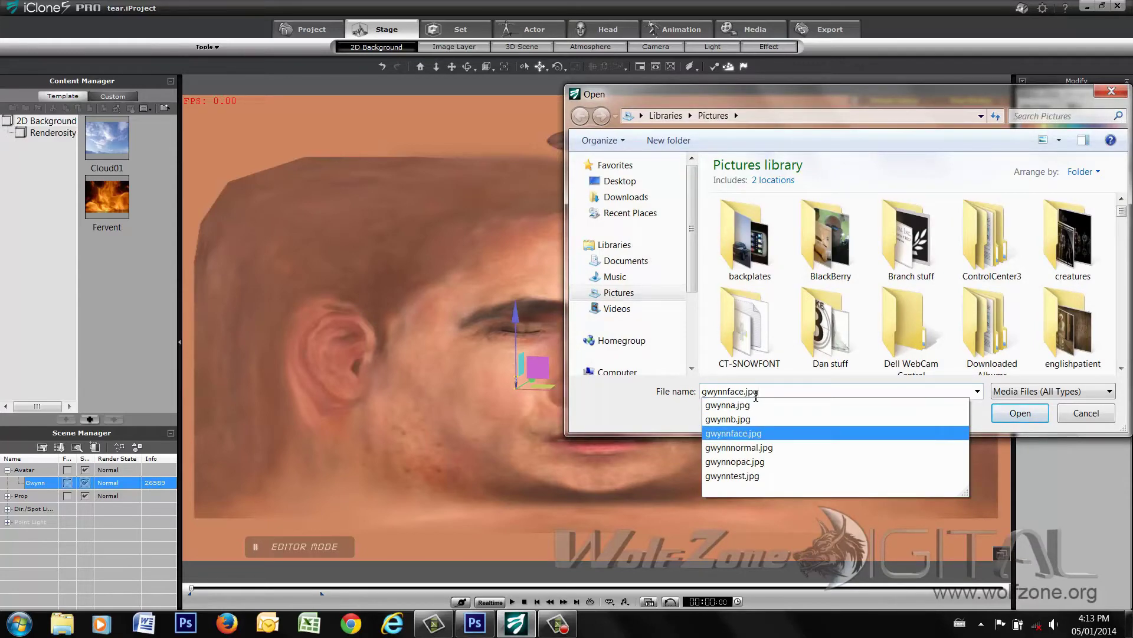
key("Return")
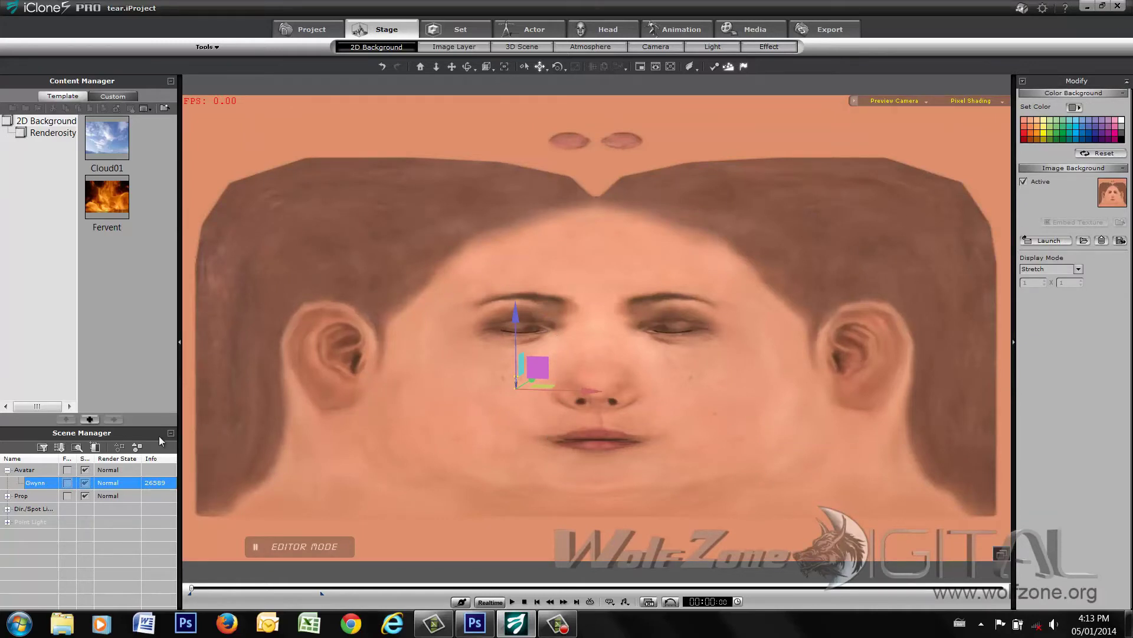
Delete the Gwynn avatar from the scene and preview the tear animation over her face texture.
left_click(46, 484)
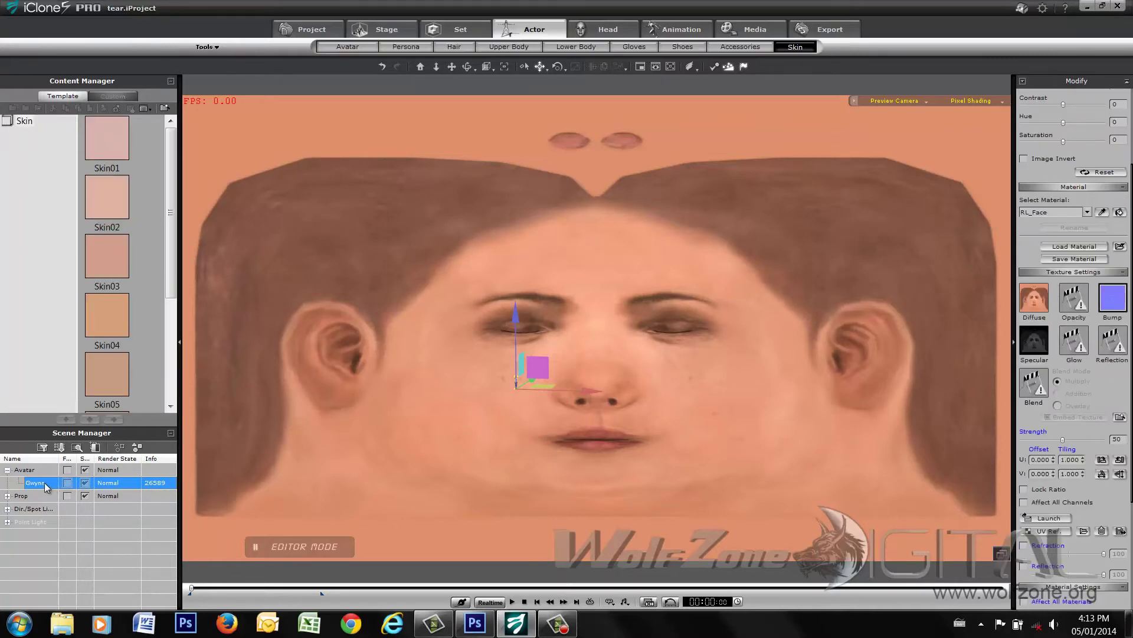
key("Delete")
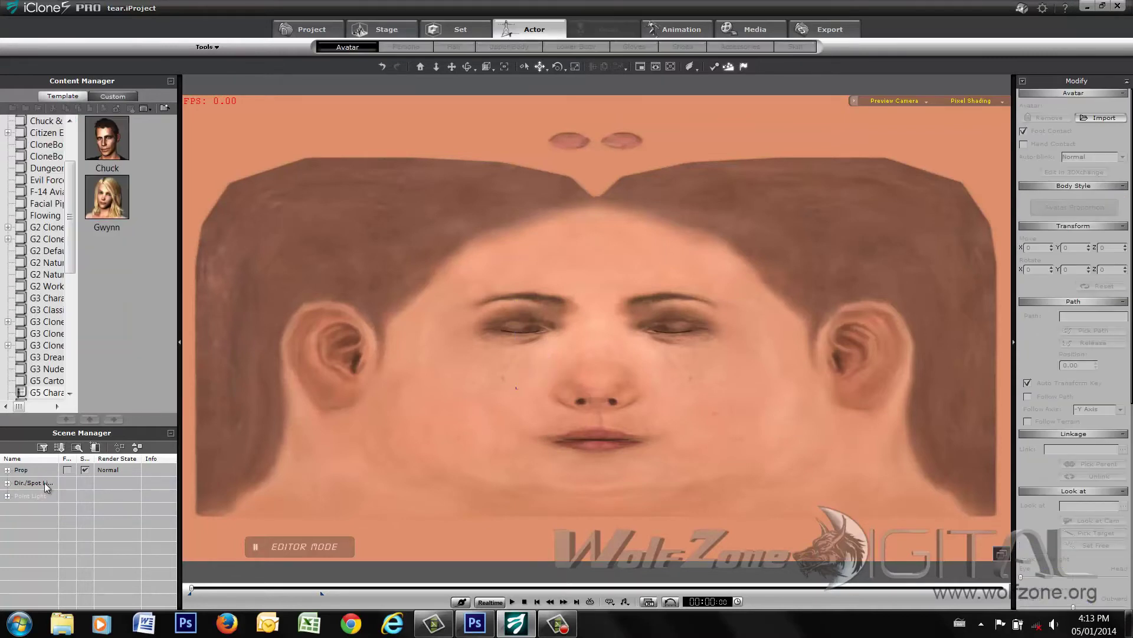
left_click(512, 601)
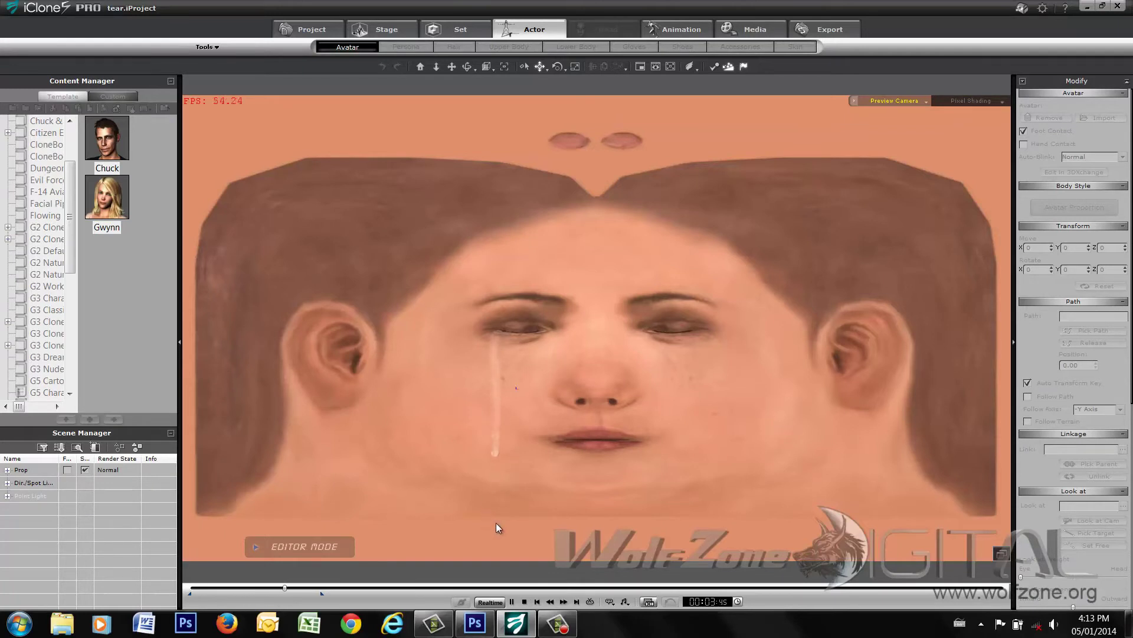
left_click(524, 602)
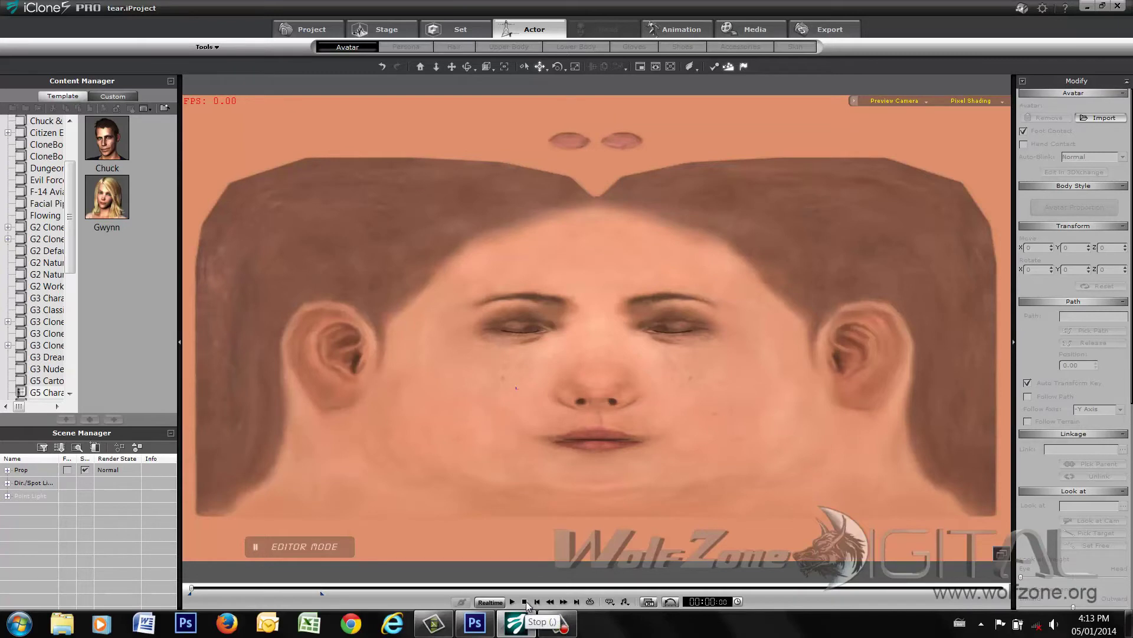
Export the face tear animation as a WMV video named gwynntear.wmv in the Videos library.
left_click(812, 30)
left_click(1122, 107)
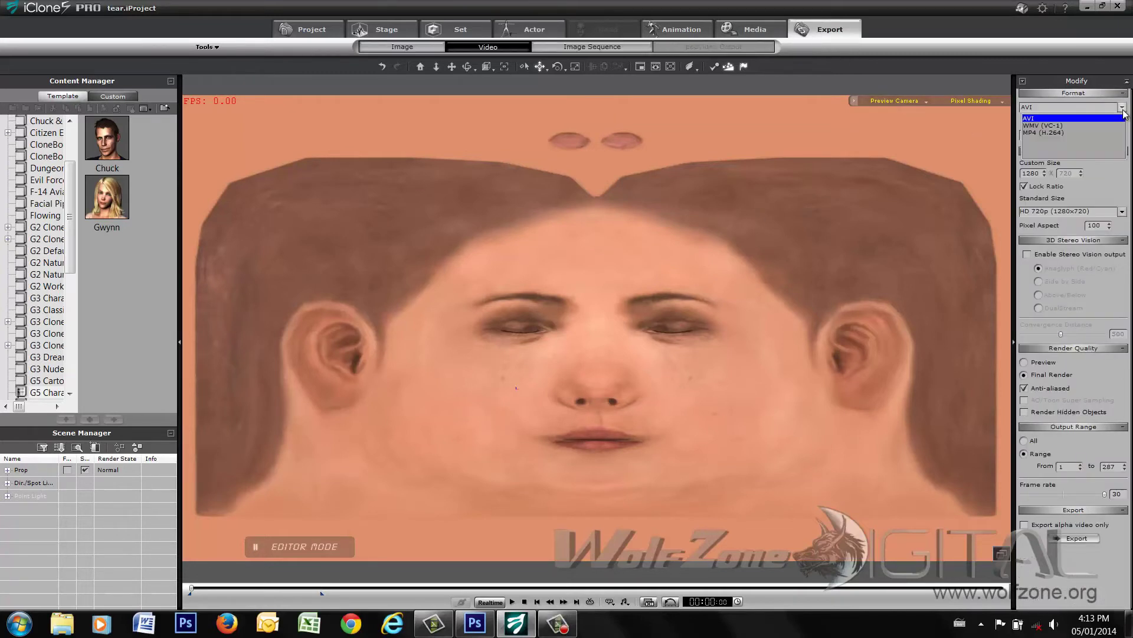
left_click(1087, 126)
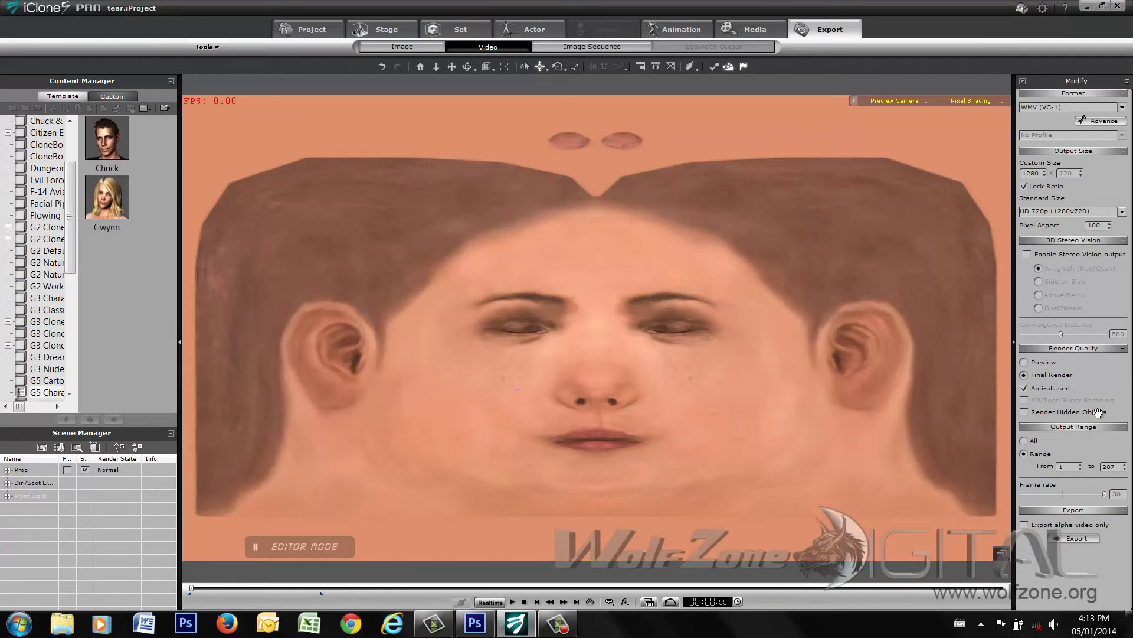
left_click(1071, 537)
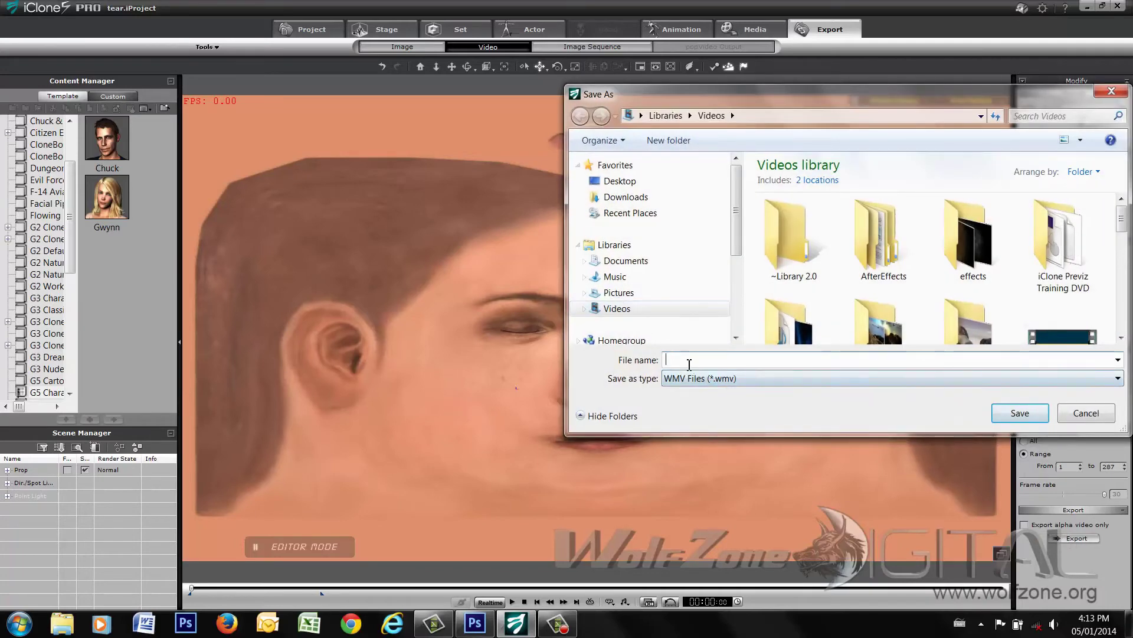
left_click(689, 364)
type("gwynntear.wmv")
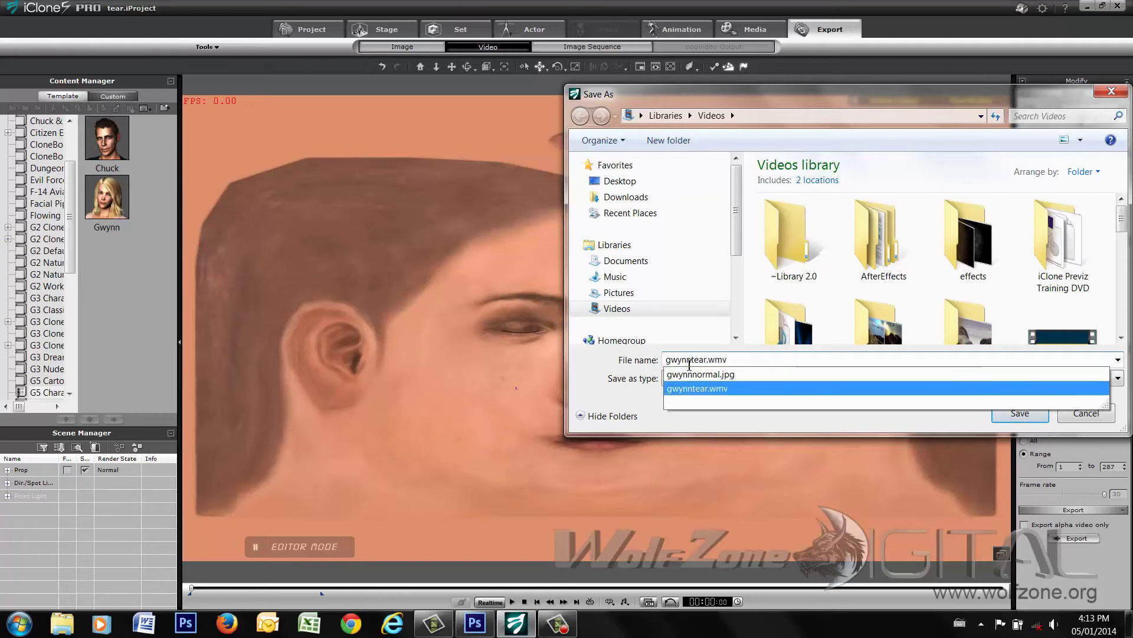
key("Return")
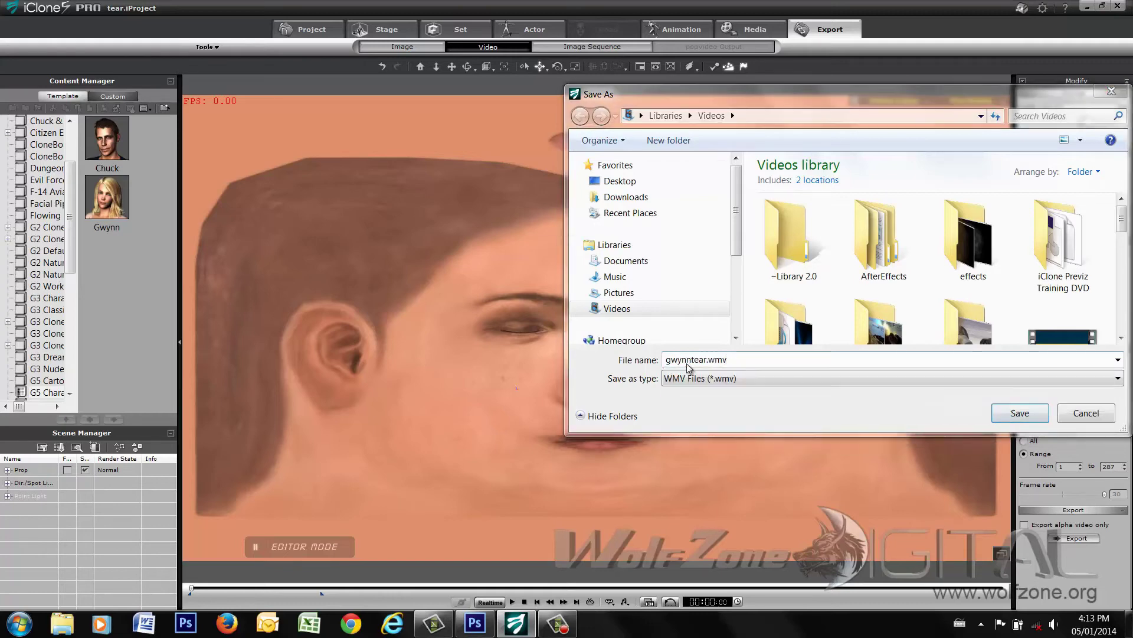
key("Return")
left_click(618, 316)
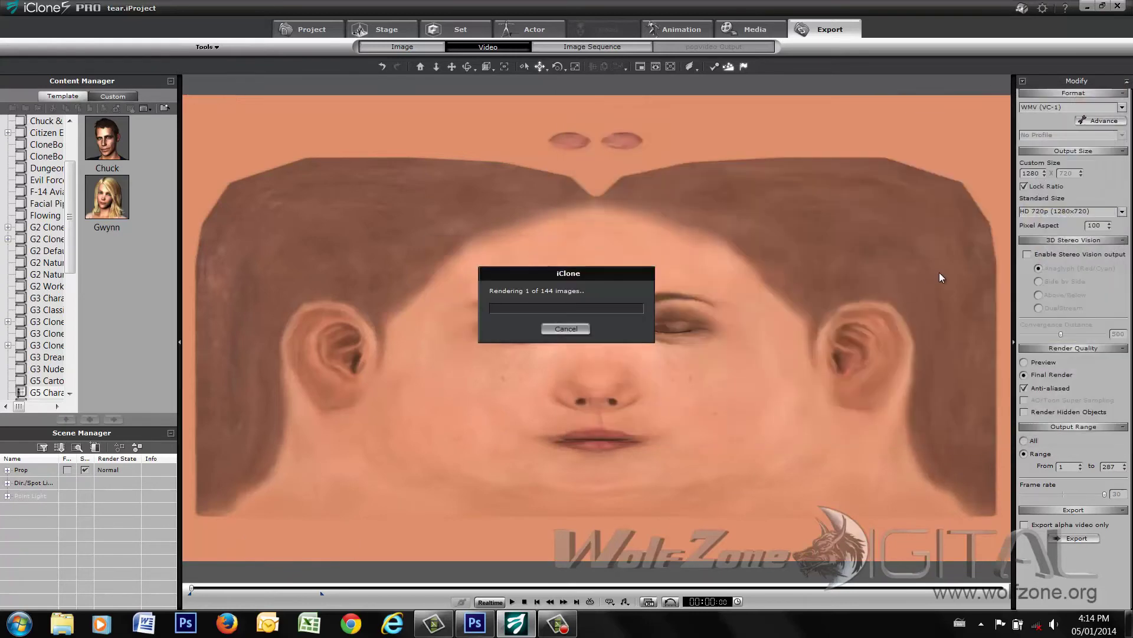
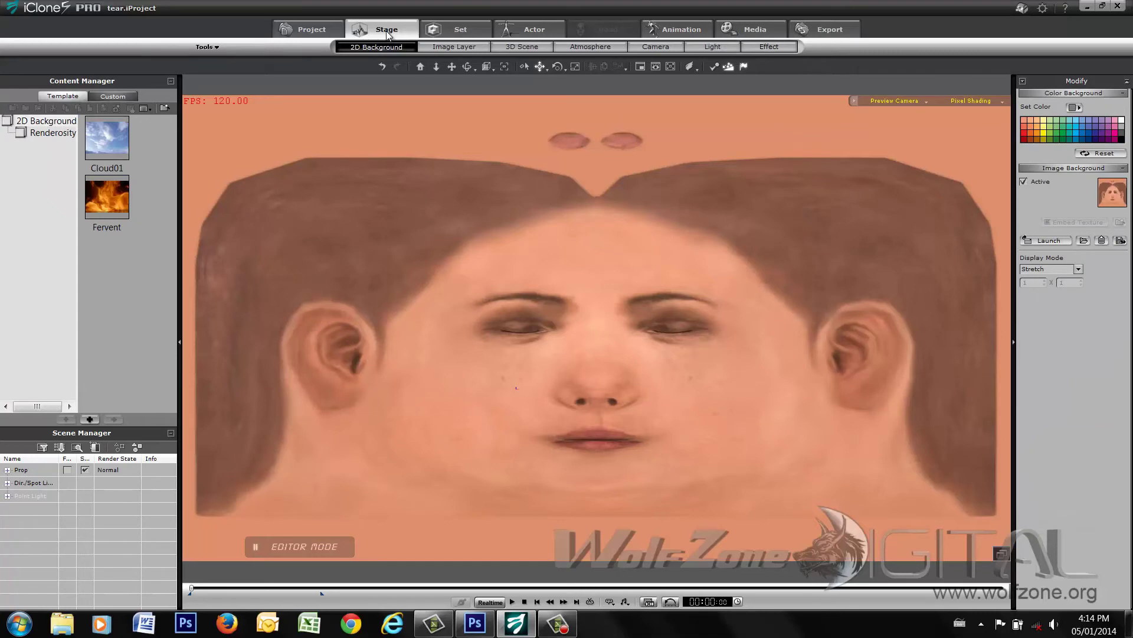
Replace the stage's 2D background image with gwynnnormal.jpg from the Pictures library and preview the tear animation over it.
left_click(1084, 240)
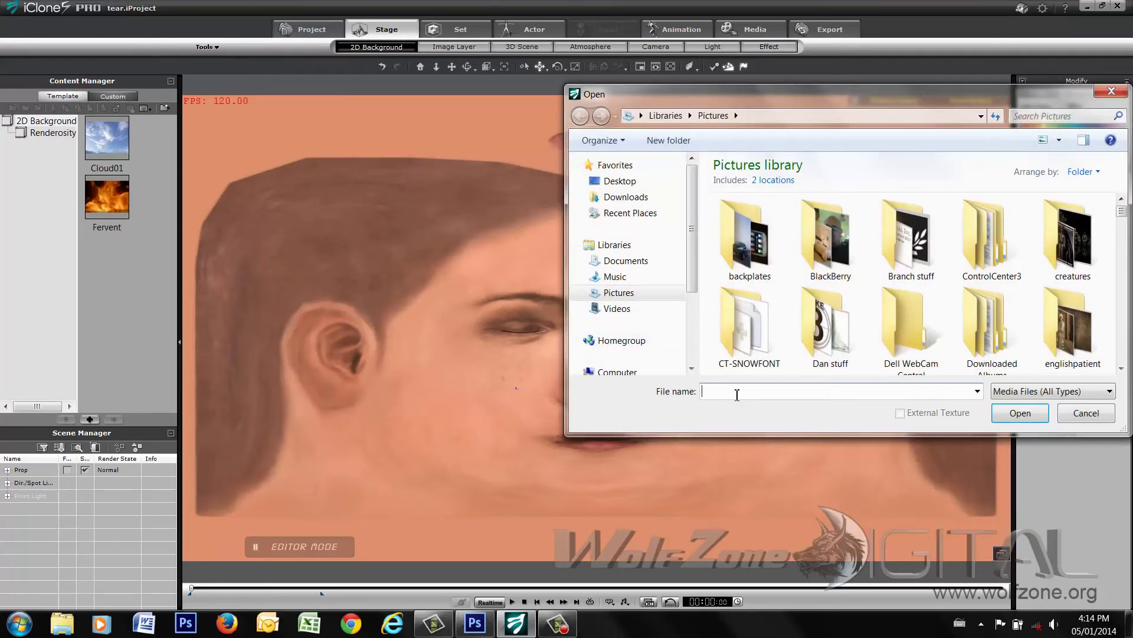
type("gwynn")
key("Down")
key("Down")
key("Down")
key("Down")
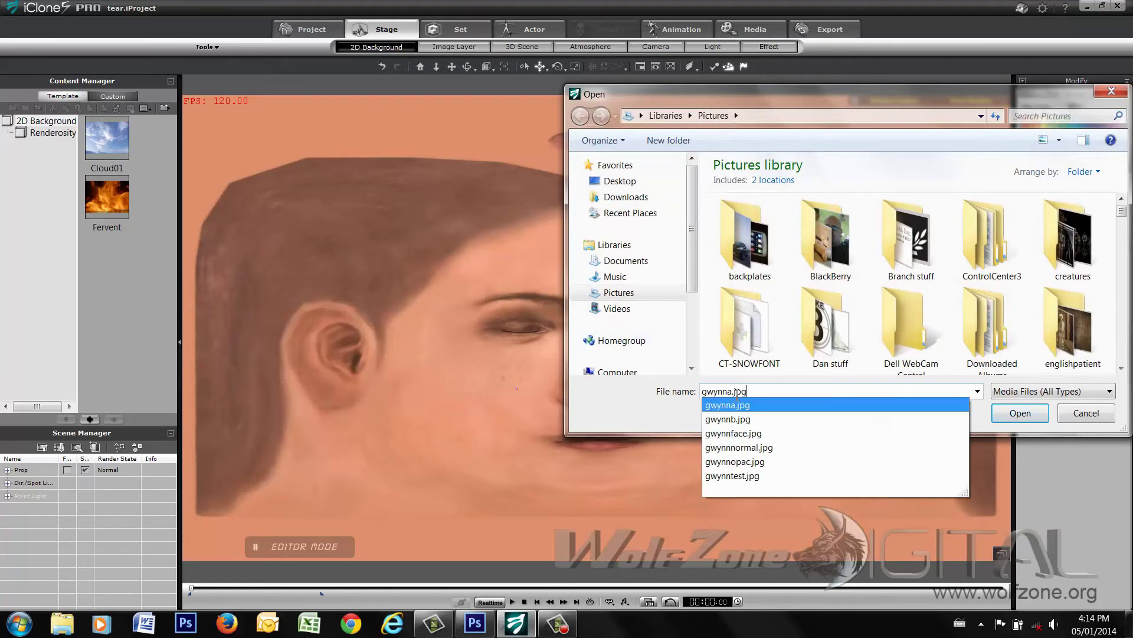
key("Return")
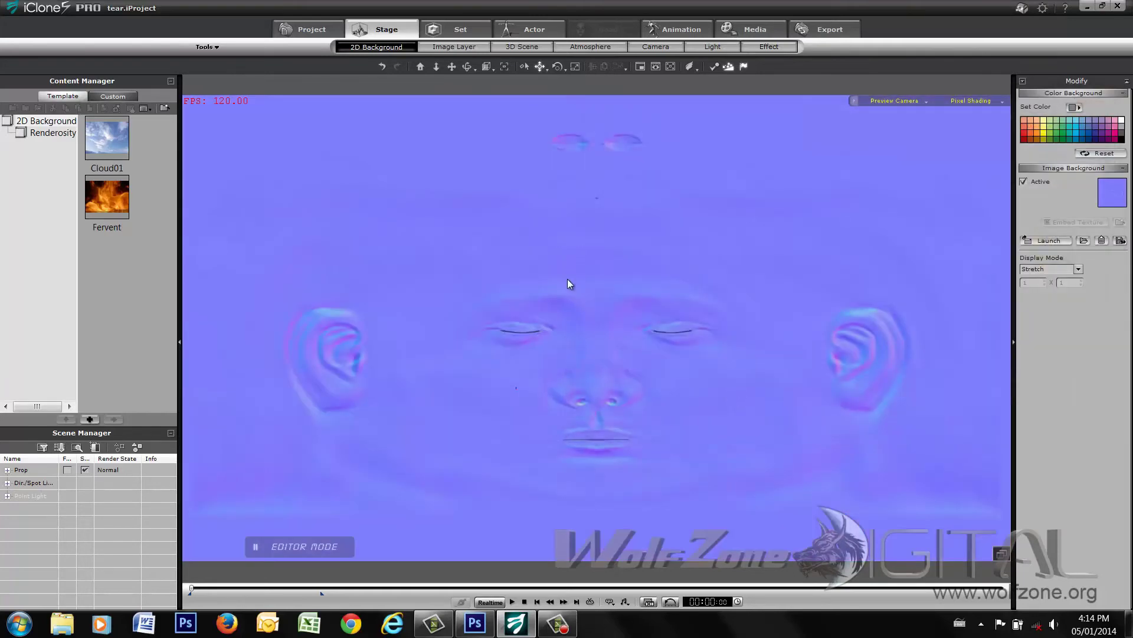
left_click(512, 602)
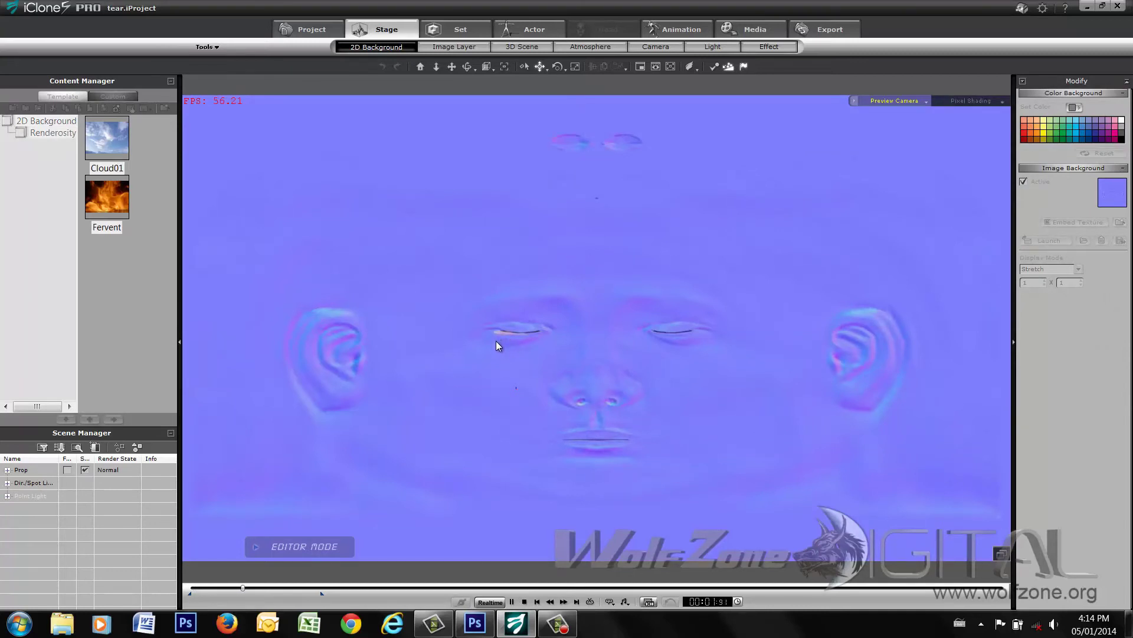
left_click(525, 601)
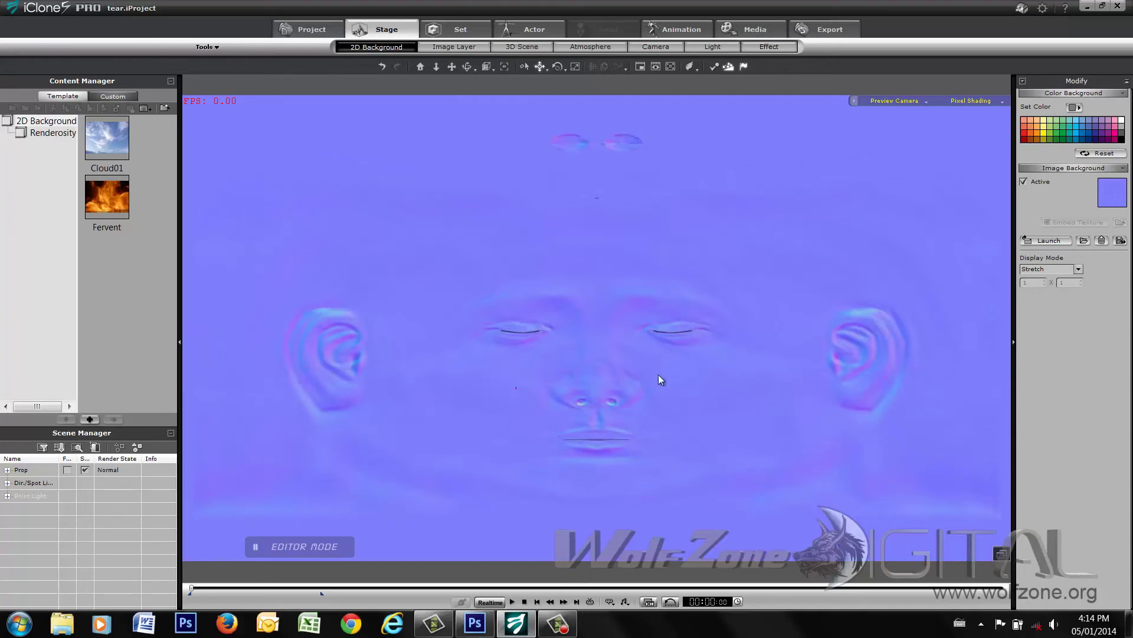
Export the normal map tear animation as a WMV video named gwynnnormal in the Videos library, without opening the exported file.
left_click(814, 29)
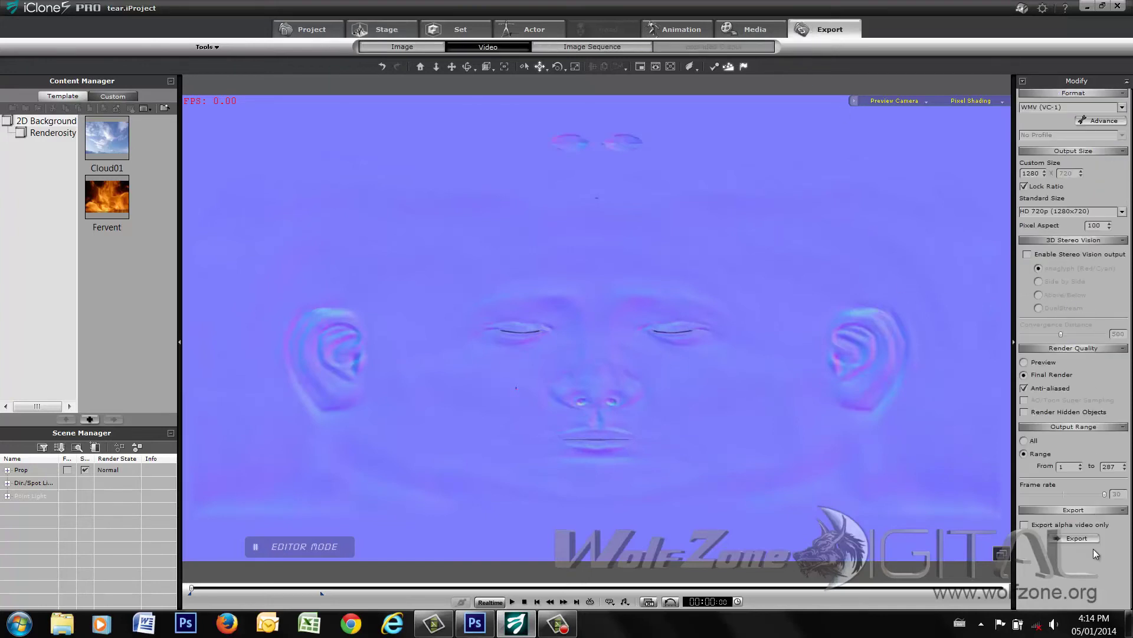
left_click(1077, 538)
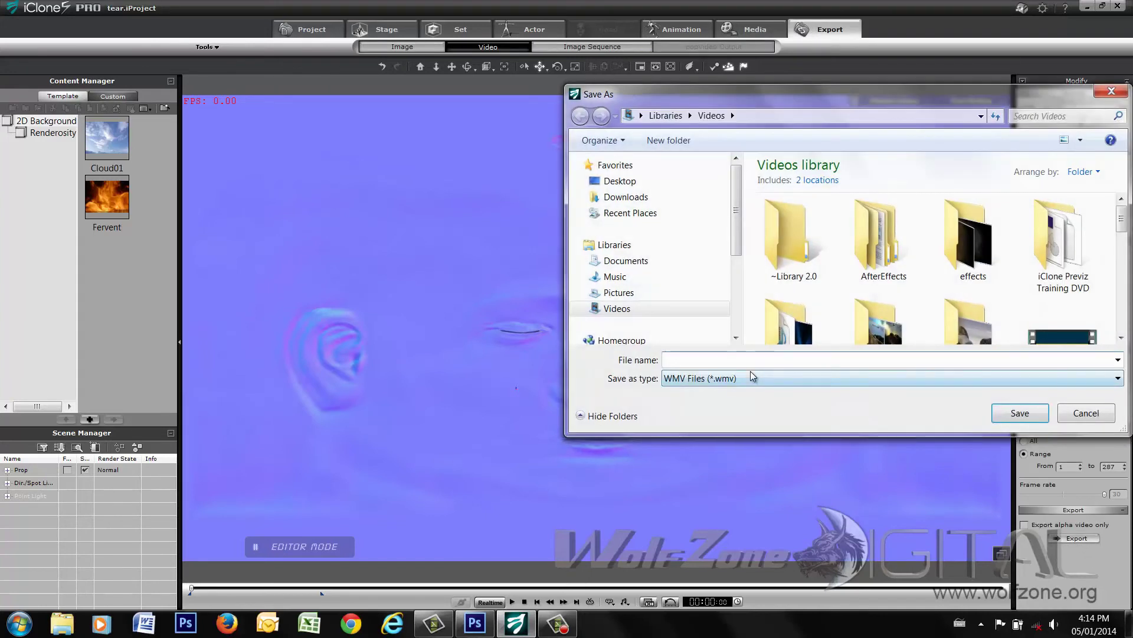
type("gwynn")
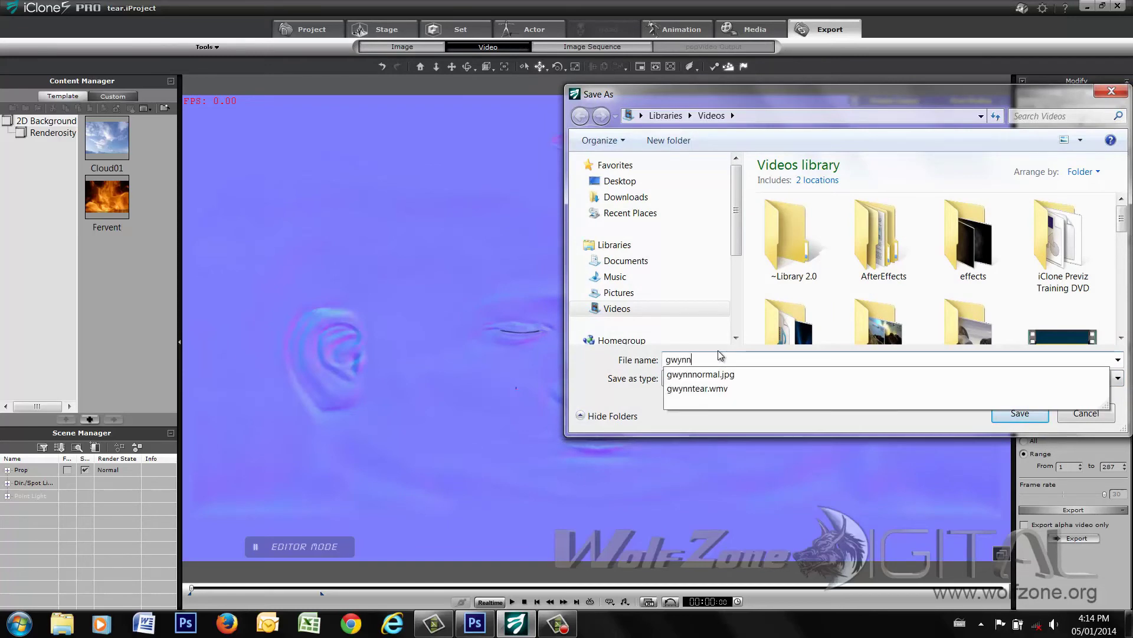
type("normal")
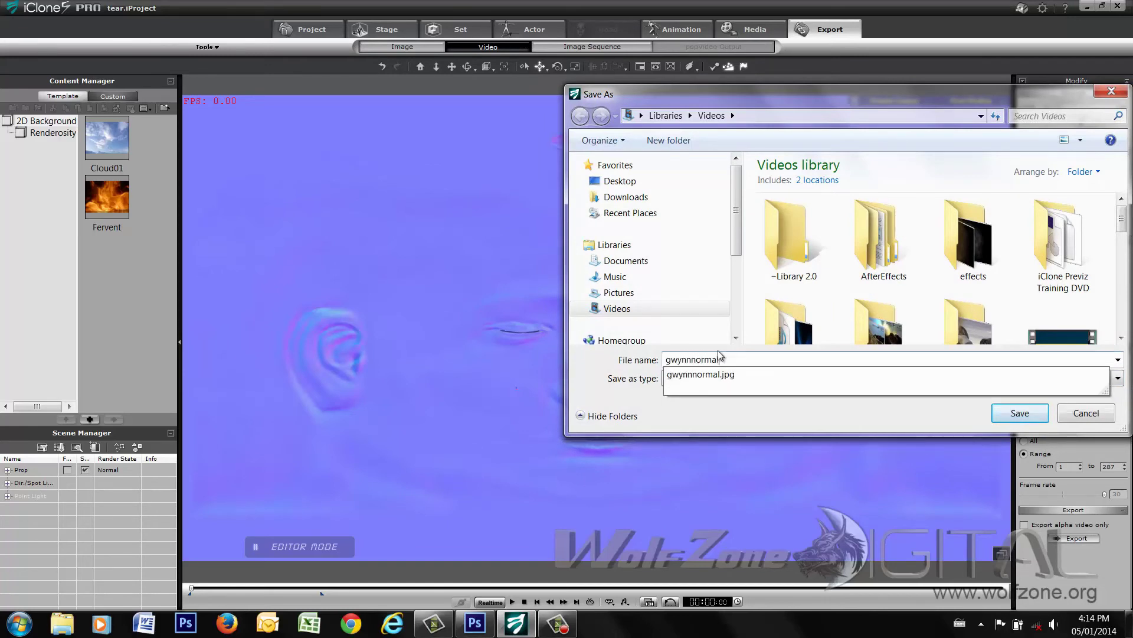
left_click(1014, 412)
left_click(1018, 412)
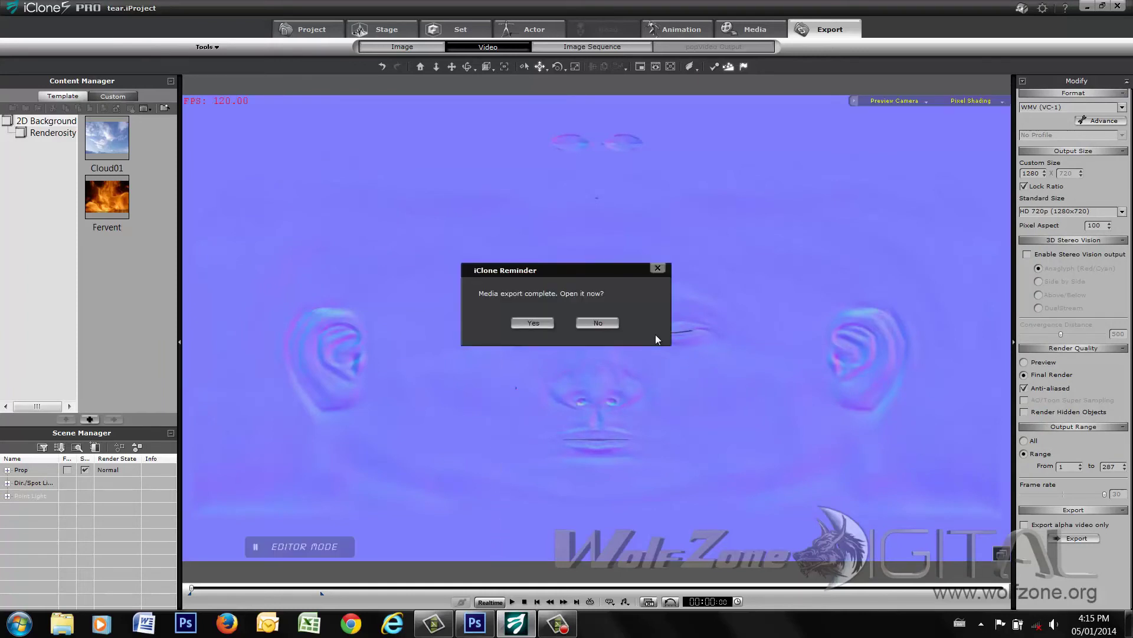
left_click(598, 325)
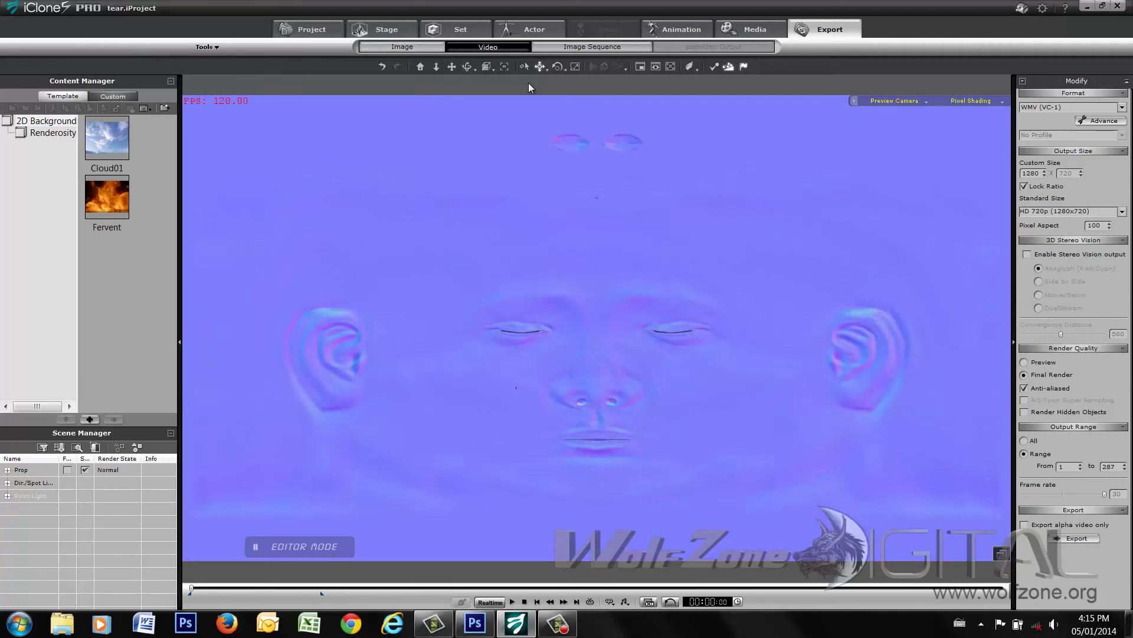
Load chuckface.jpg from the Pictures library as the stage's 2D background and preview the tear animation over Chuck's face texture.
left_click(384, 30)
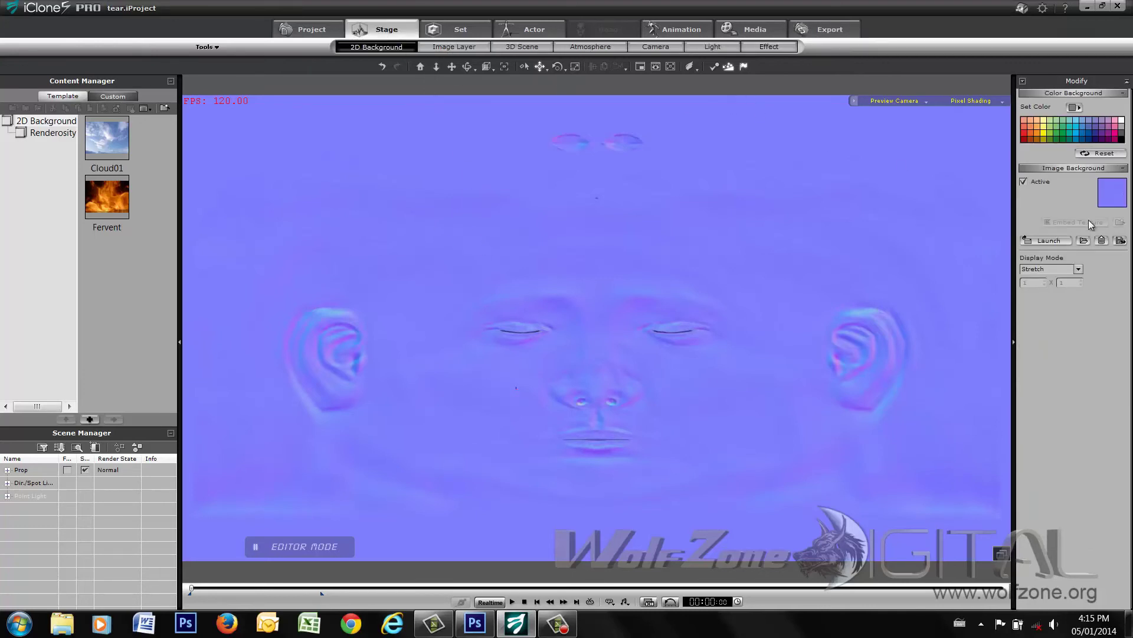
left_click(1084, 241)
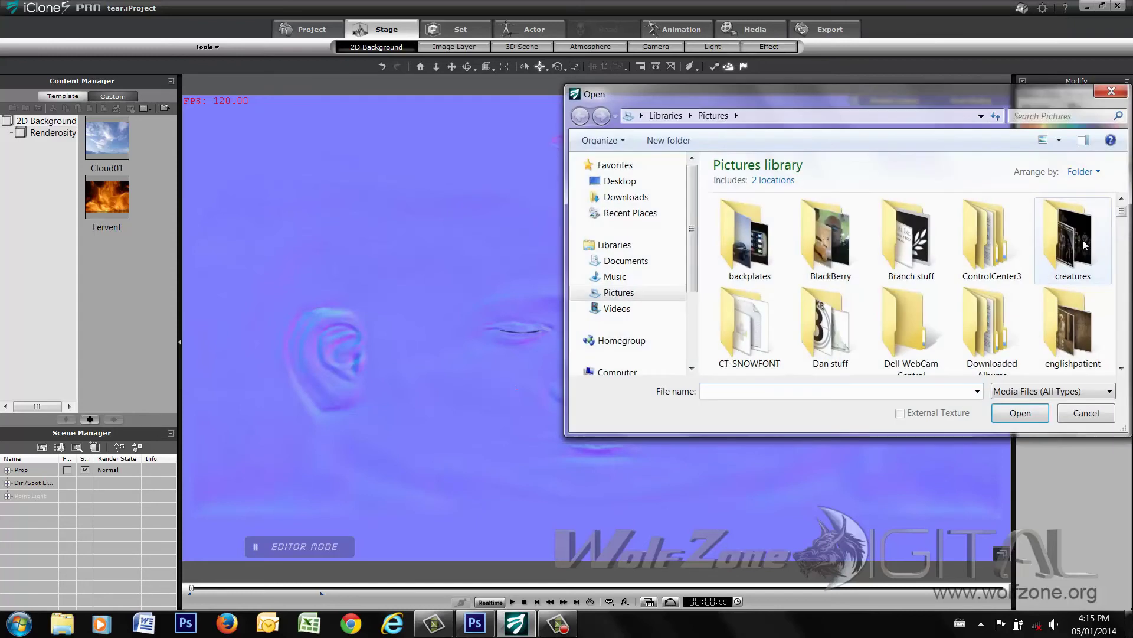
type("chuck")
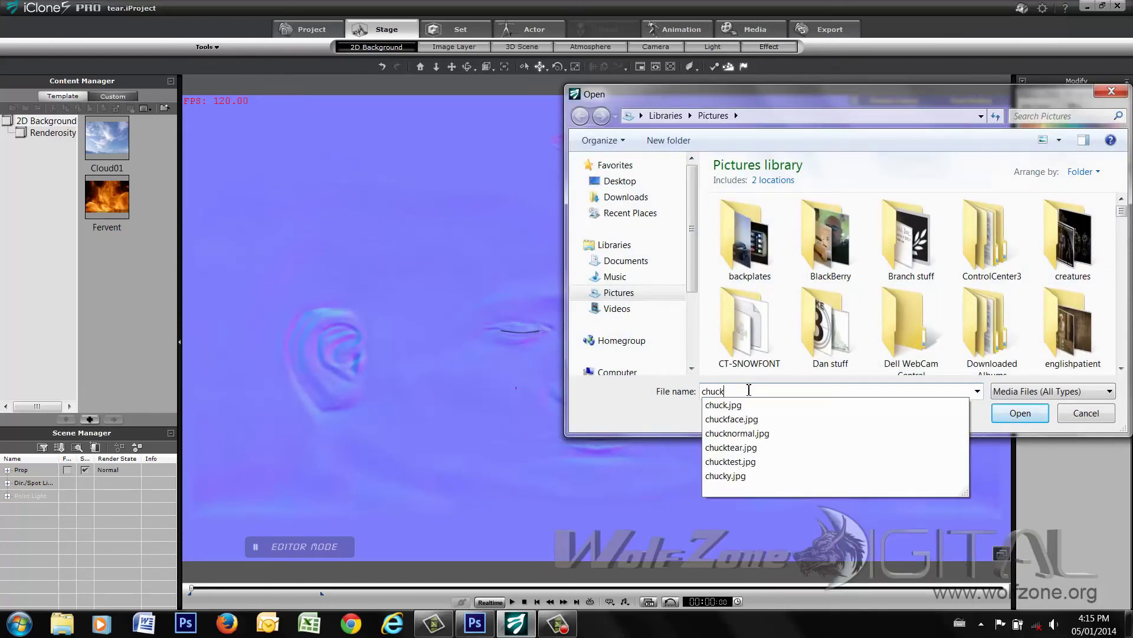
key("Down")
key("Down")
key("Return")
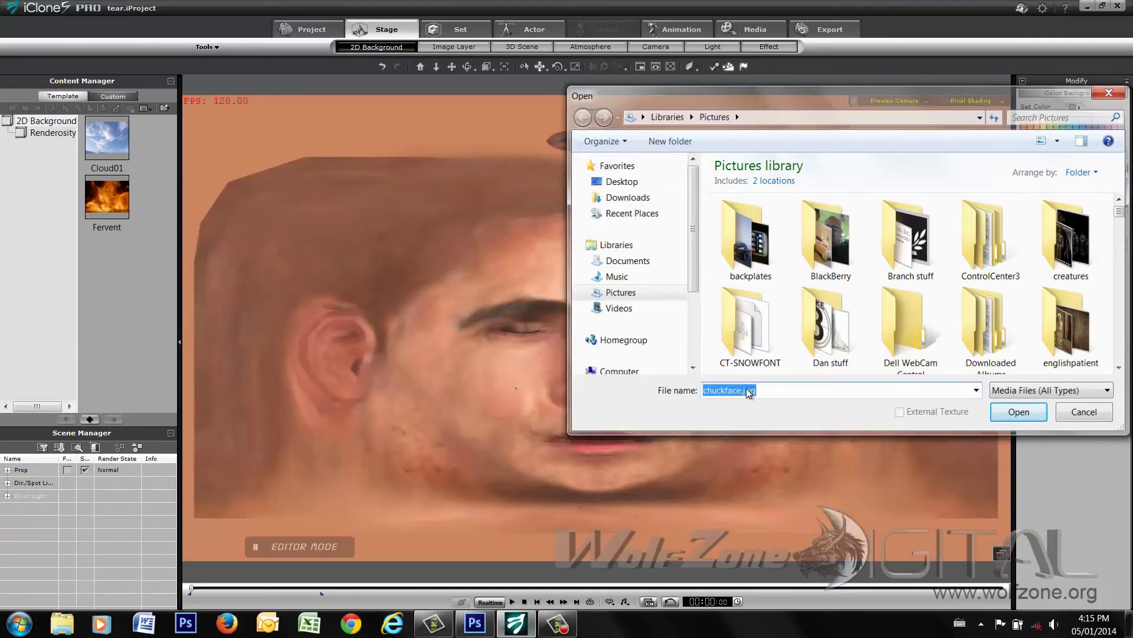
left_click(512, 602)
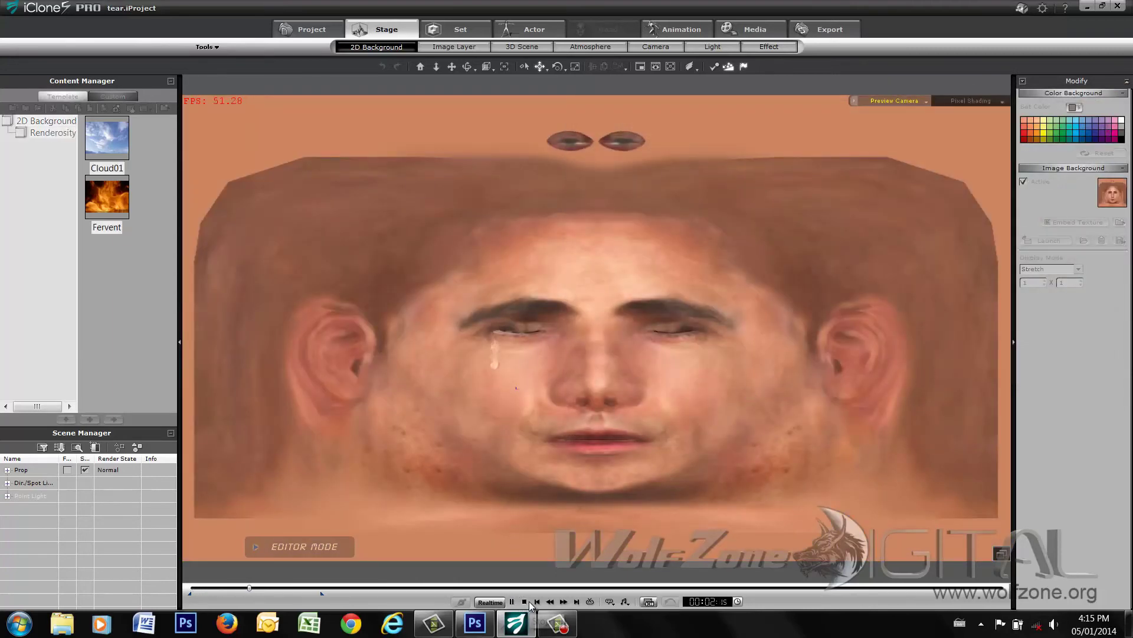
left_click(525, 601)
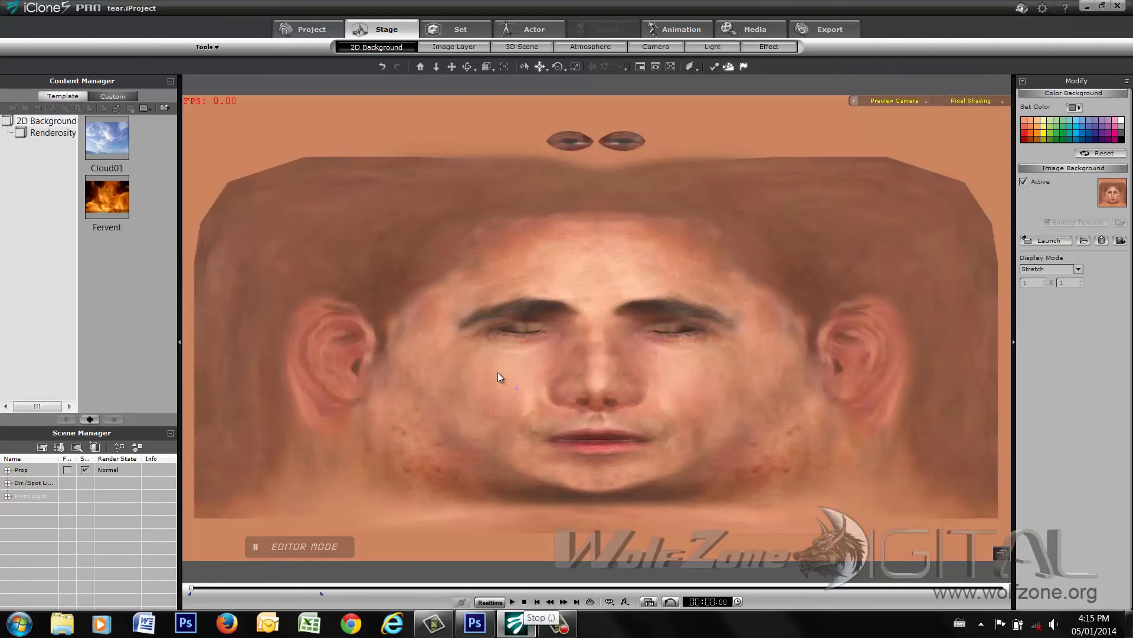
Open the custom project named cry.
left_click(312, 33)
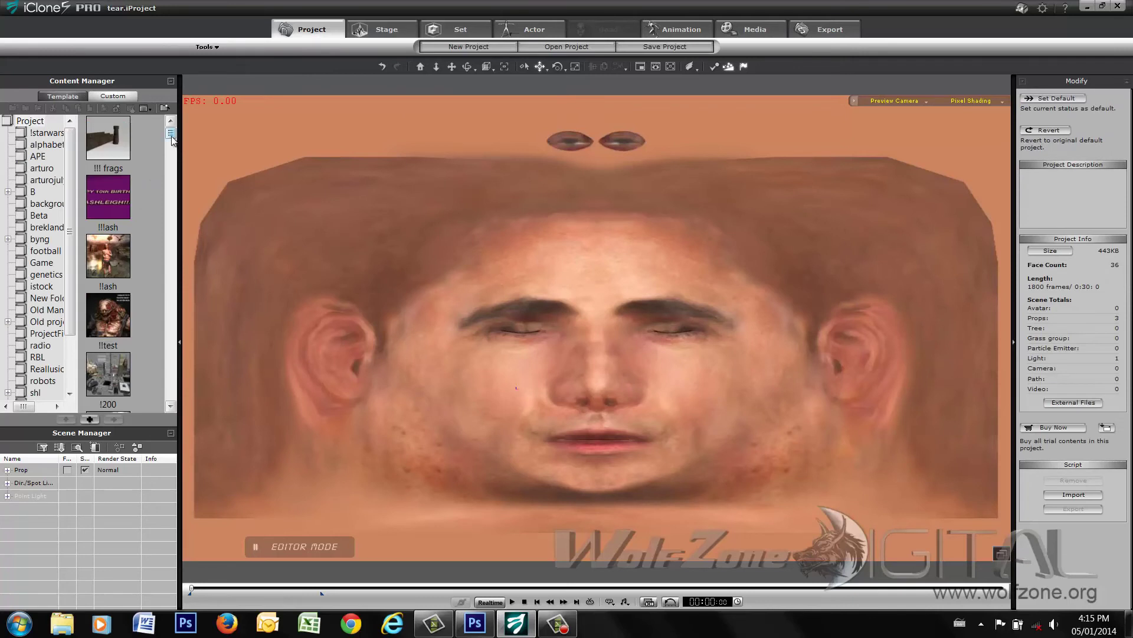
left_click_drag(171, 137, 171, 206)
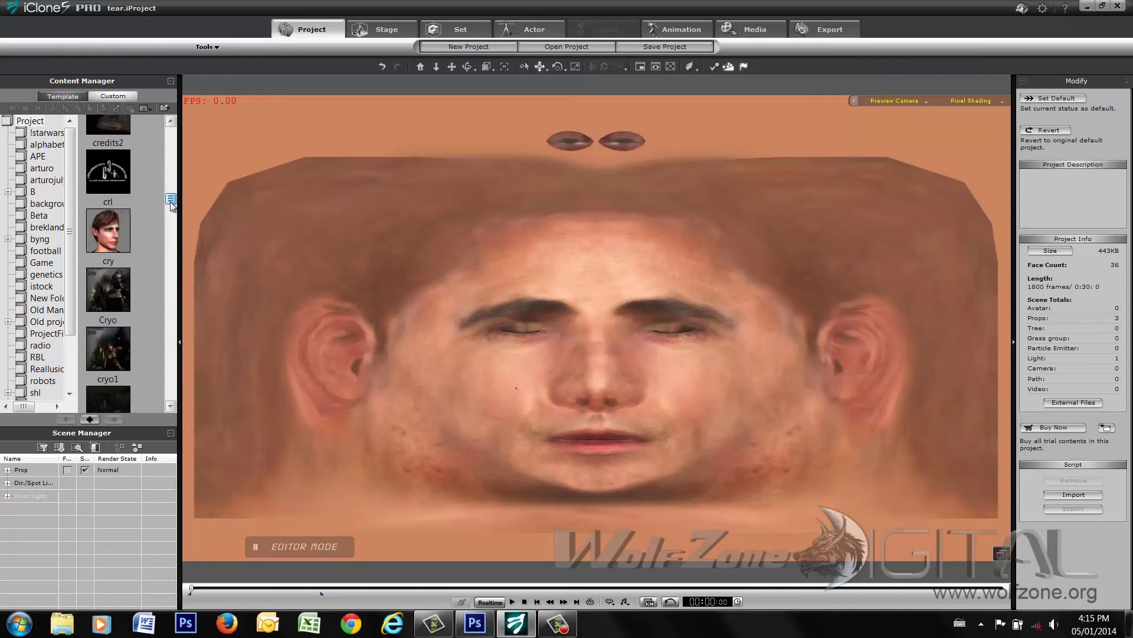
double_click(121, 236)
left_click(559, 322)
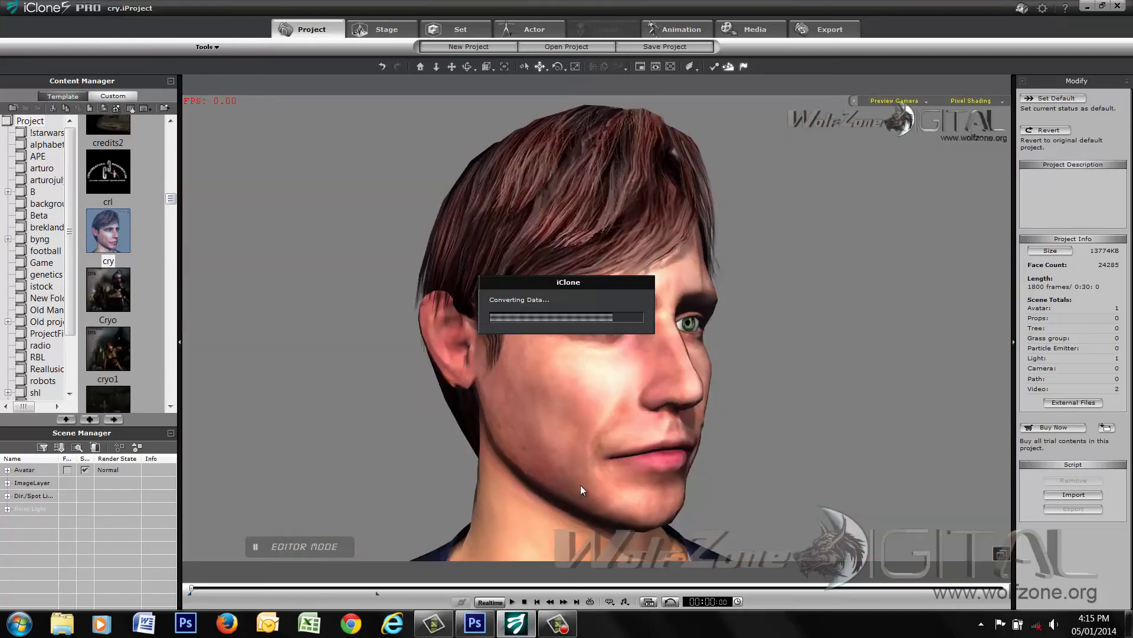
Replace the Chuck avatar with Gwynn, preview the avatar's animation, and return the timeline to the start.
left_click(7, 470)
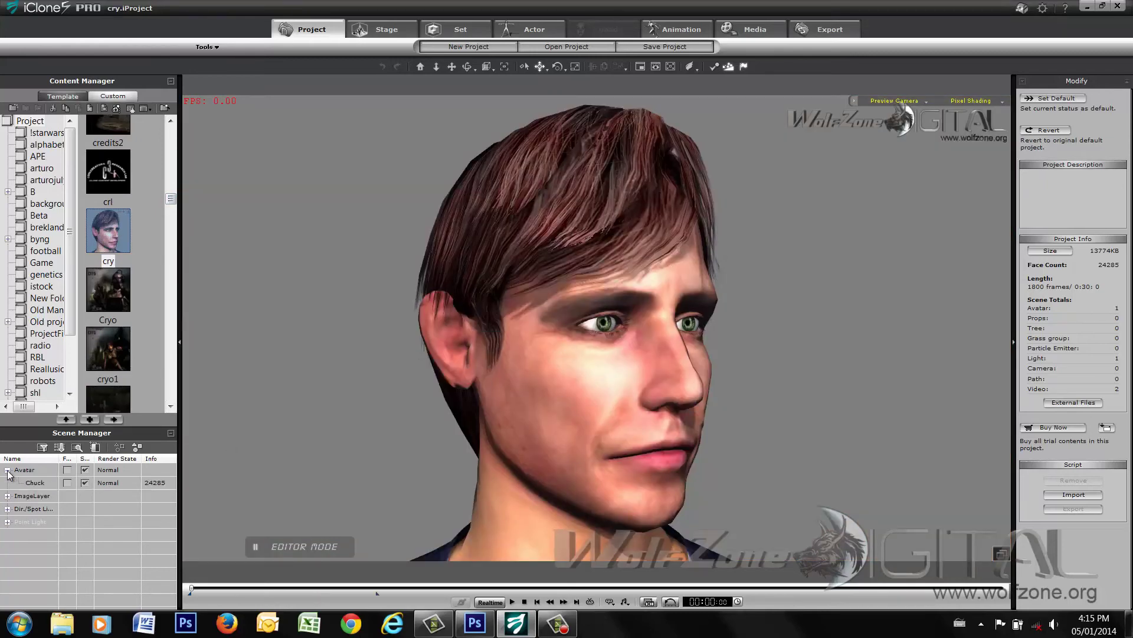
left_click(35, 483)
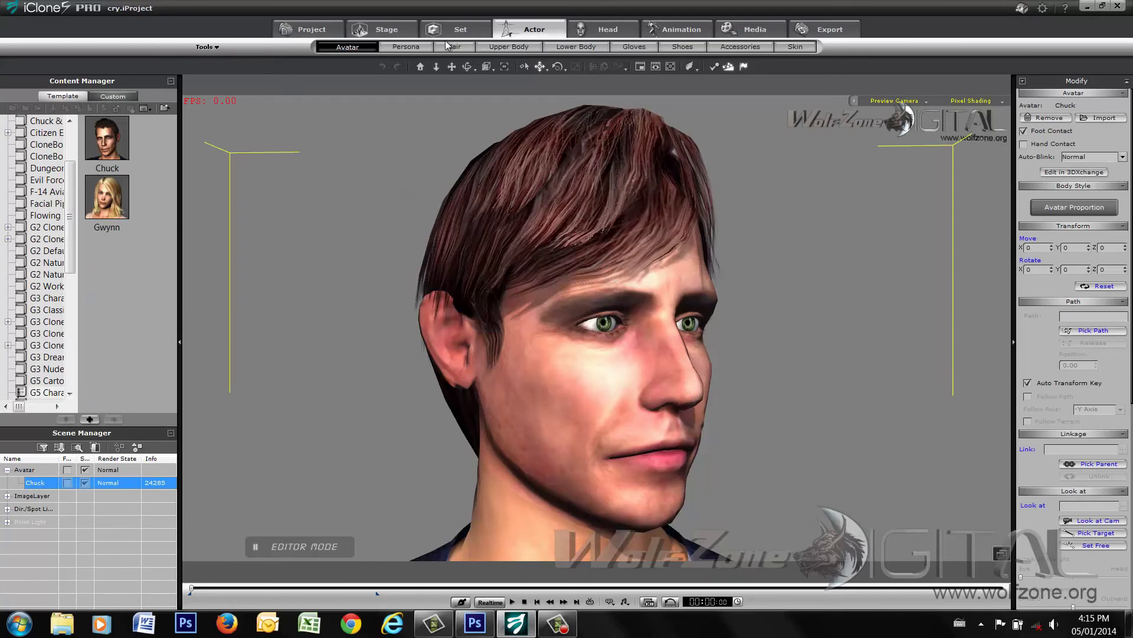
double_click(107, 198)
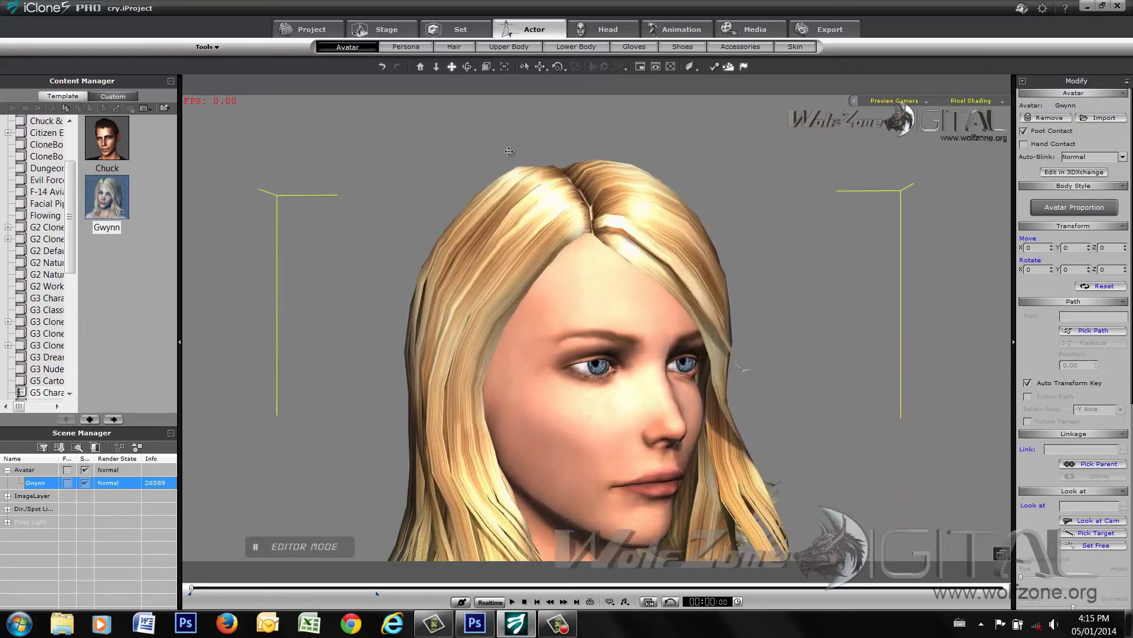
left_click(512, 602)
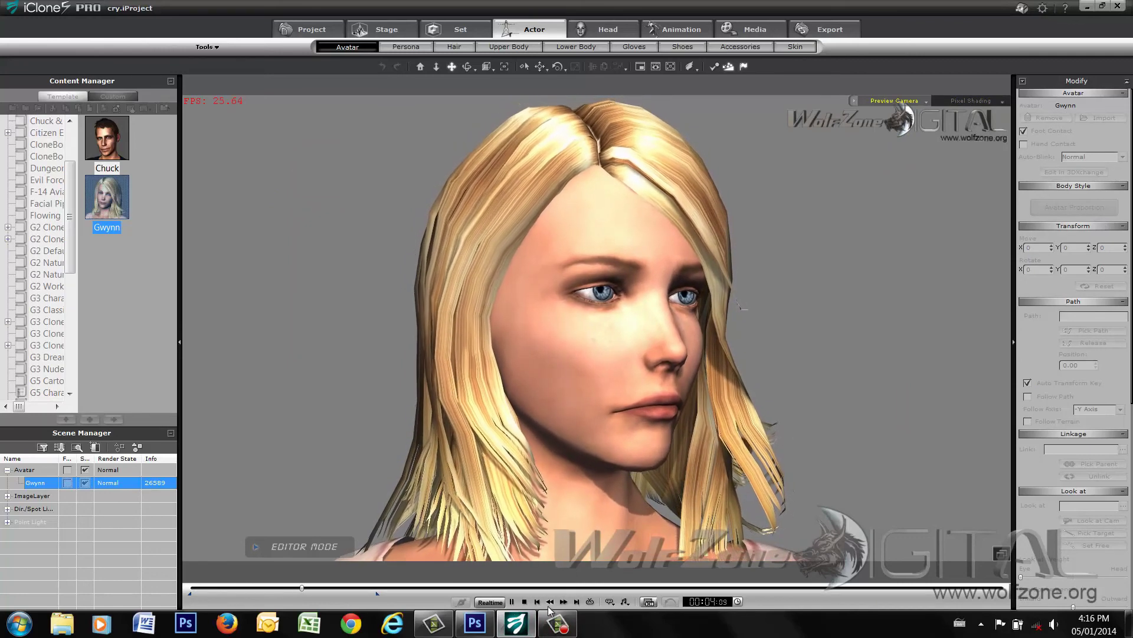
left_click(512, 601)
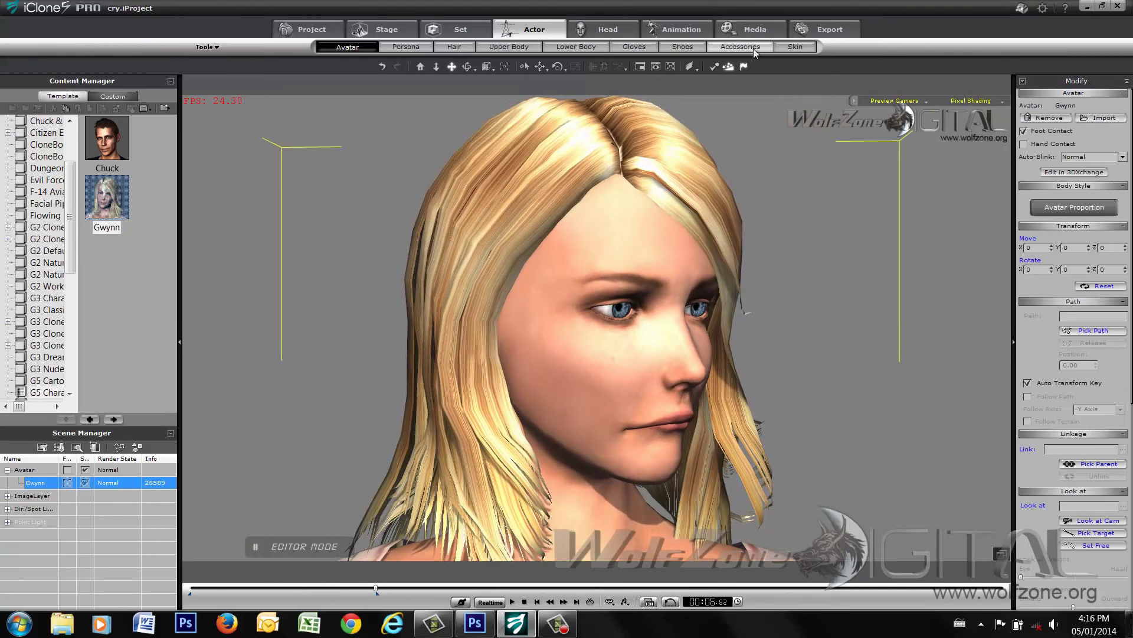
left_click(537, 601)
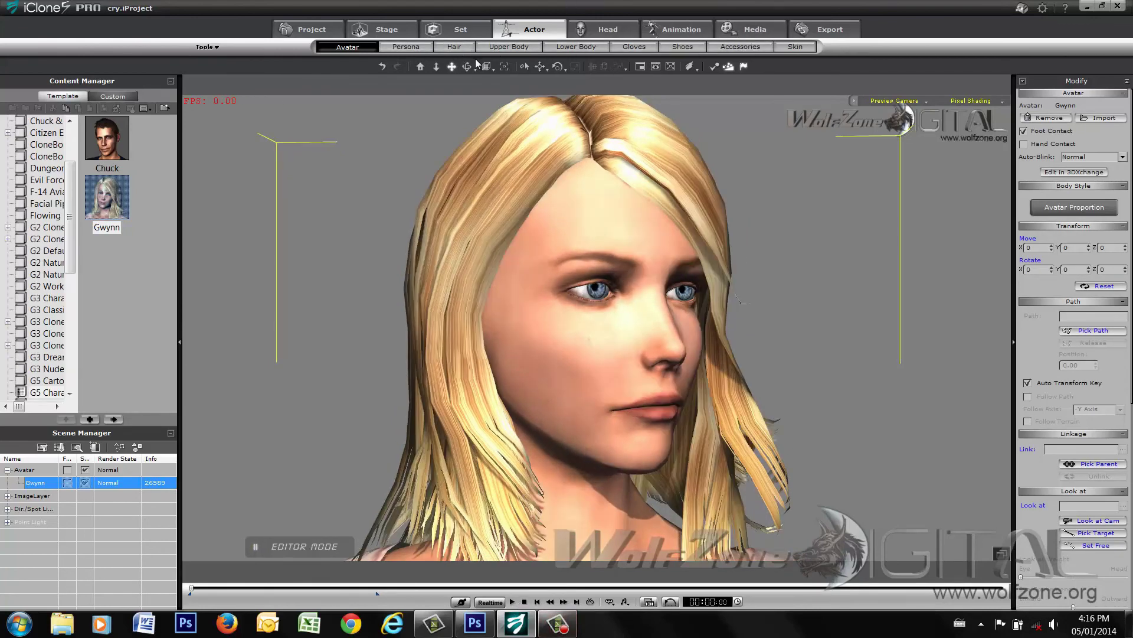
Load gwynntear.wmv from the Videos library as the diffuse texture of Gwynn's RL_Face skin material.
left_click(798, 47)
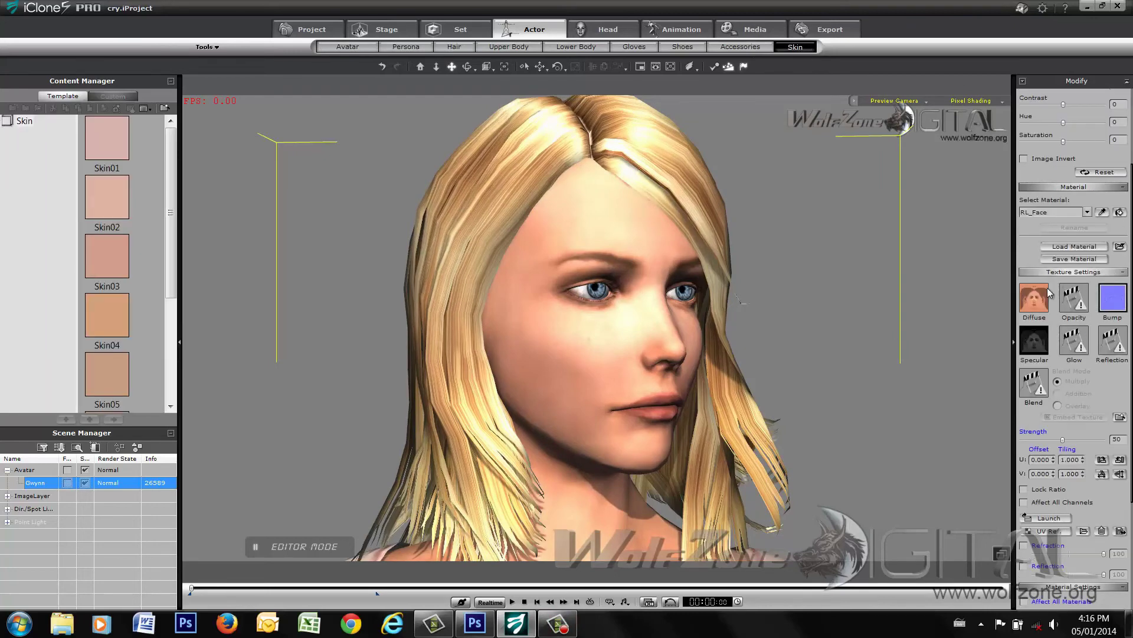
left_click(1084, 532)
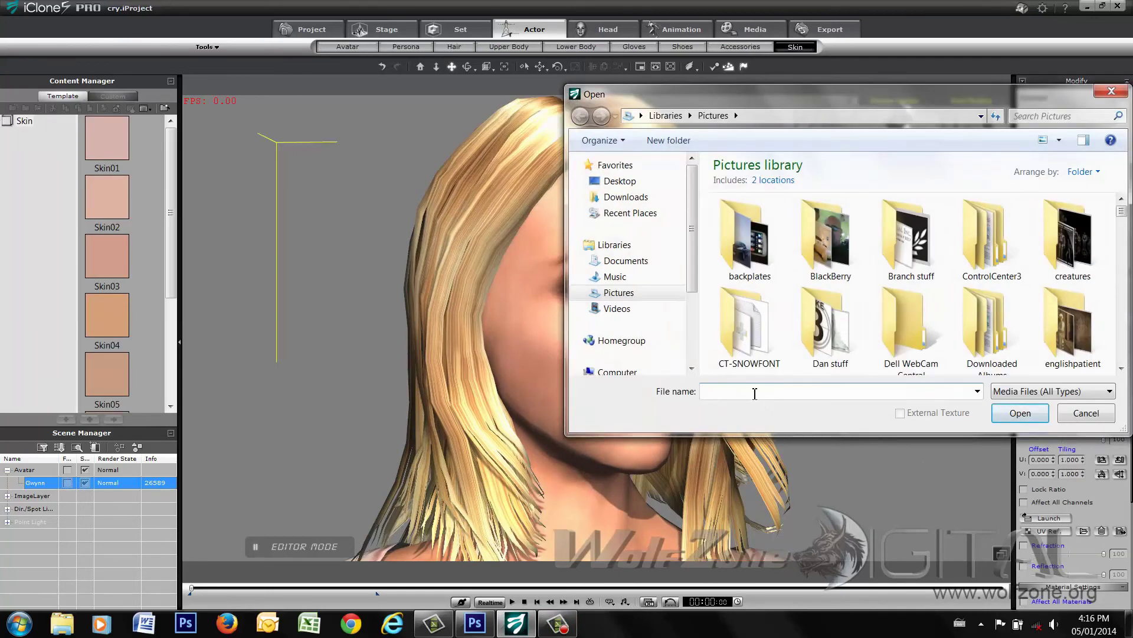
left_click(632, 308)
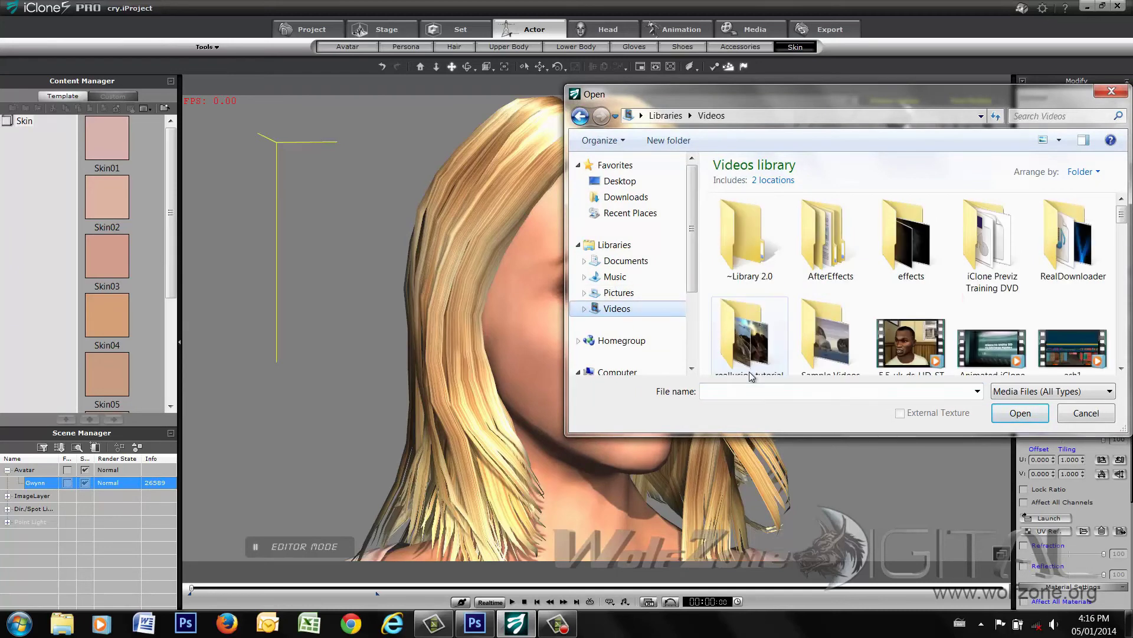
left_click(750, 390)
type("g")
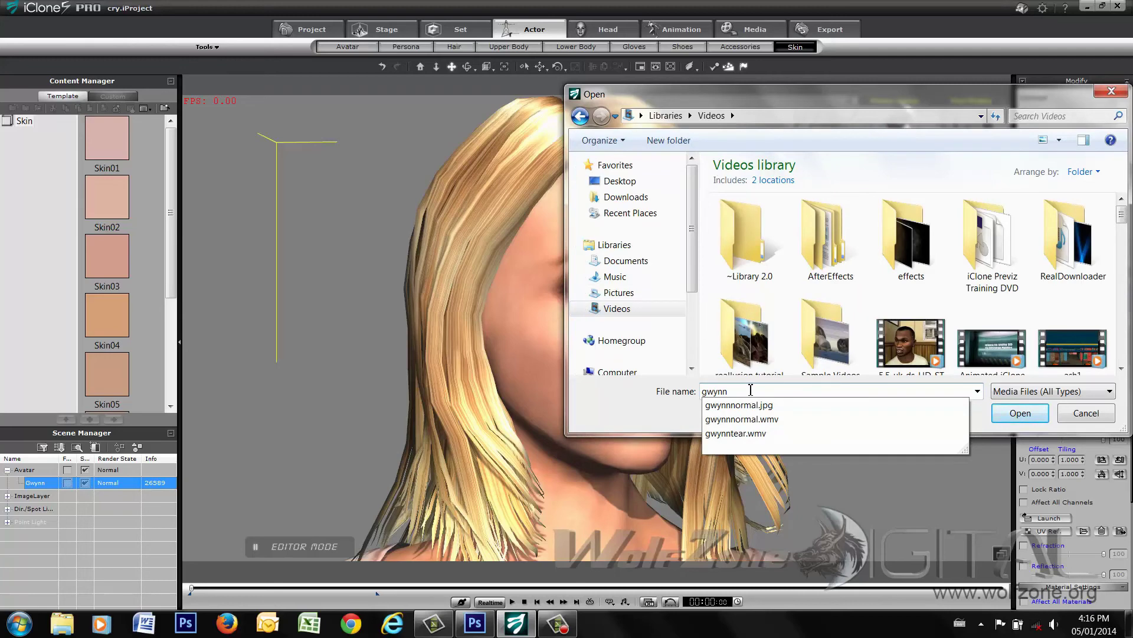
type("wynn")
key("Down")
key("Down")
key("Down")
key("Return")
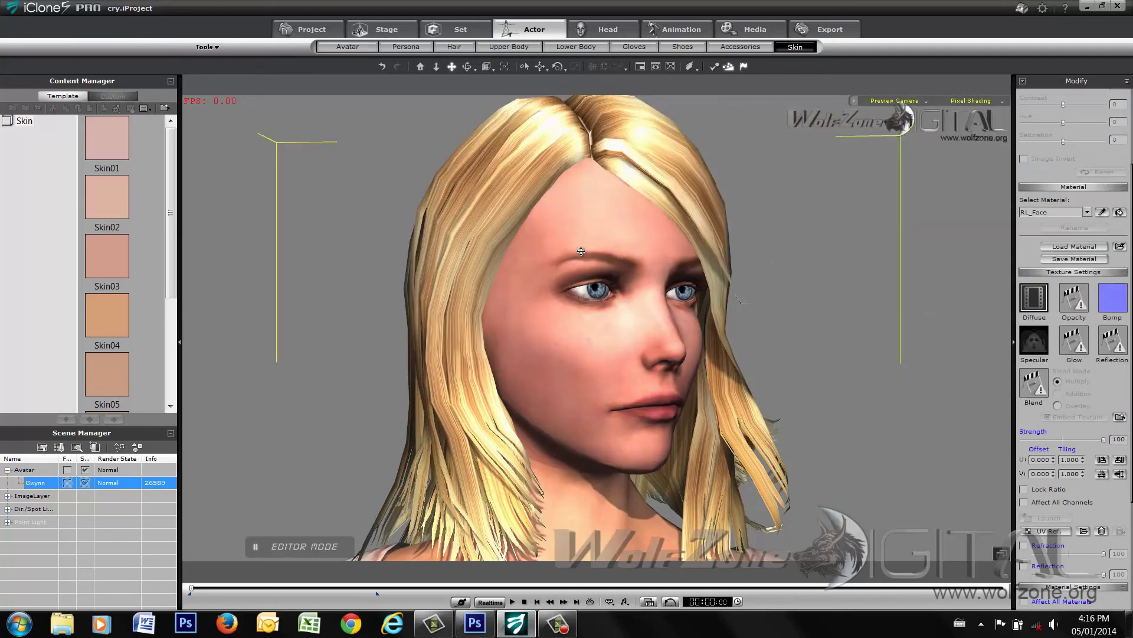
Load gwynnnormal.jpg from the Pictures library as the bump texture of Gwynn's face material.
left_click(1113, 299)
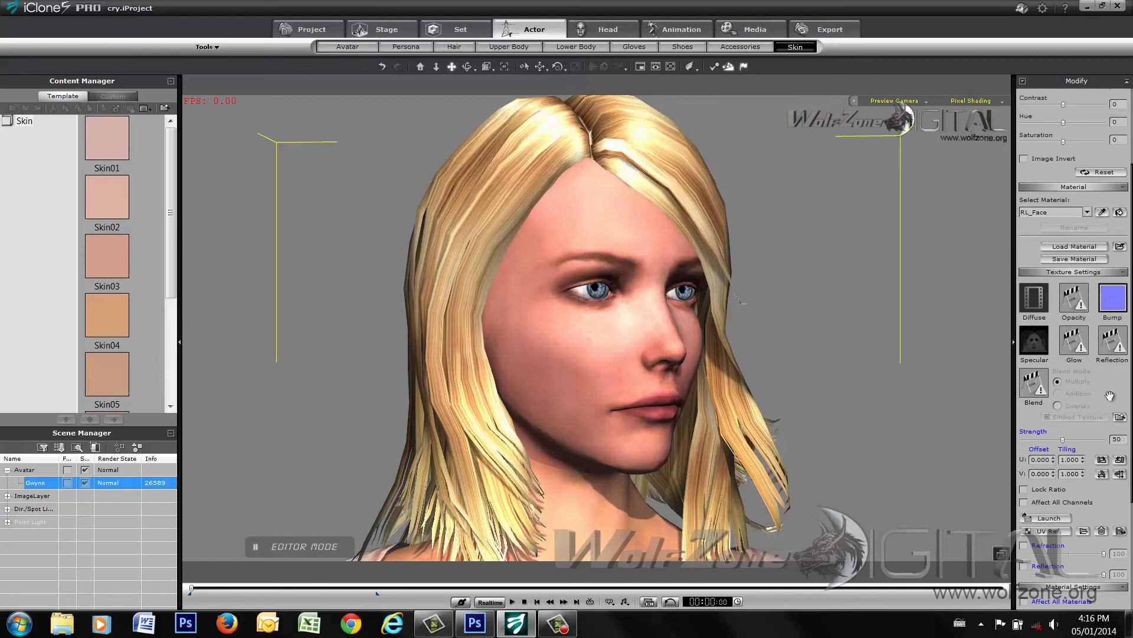
left_click(1084, 530)
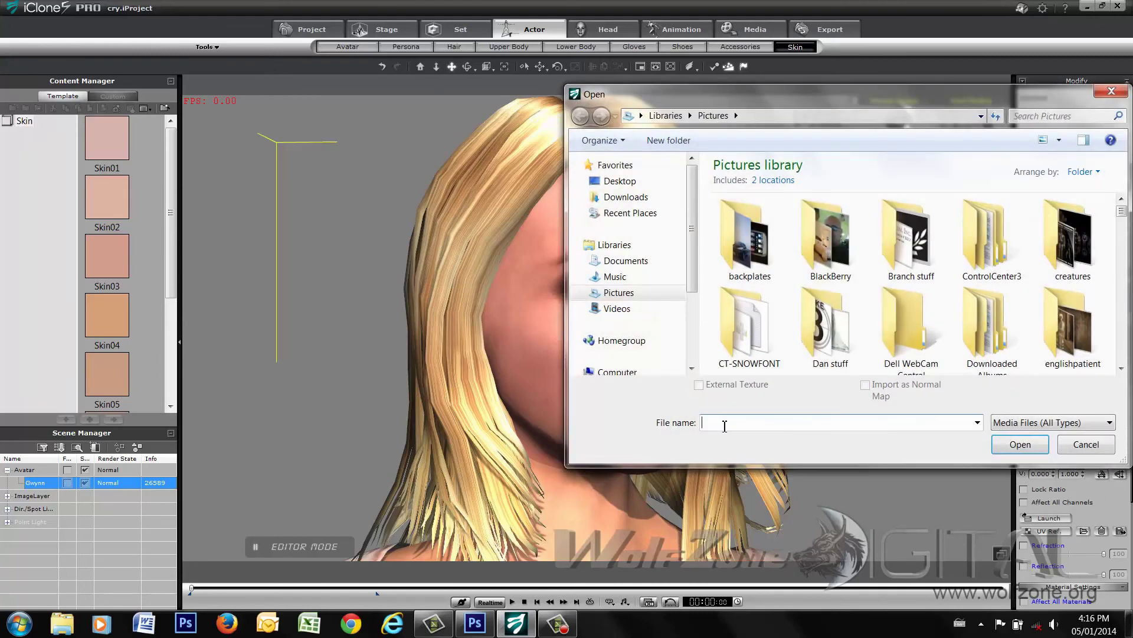
type("gwynn")
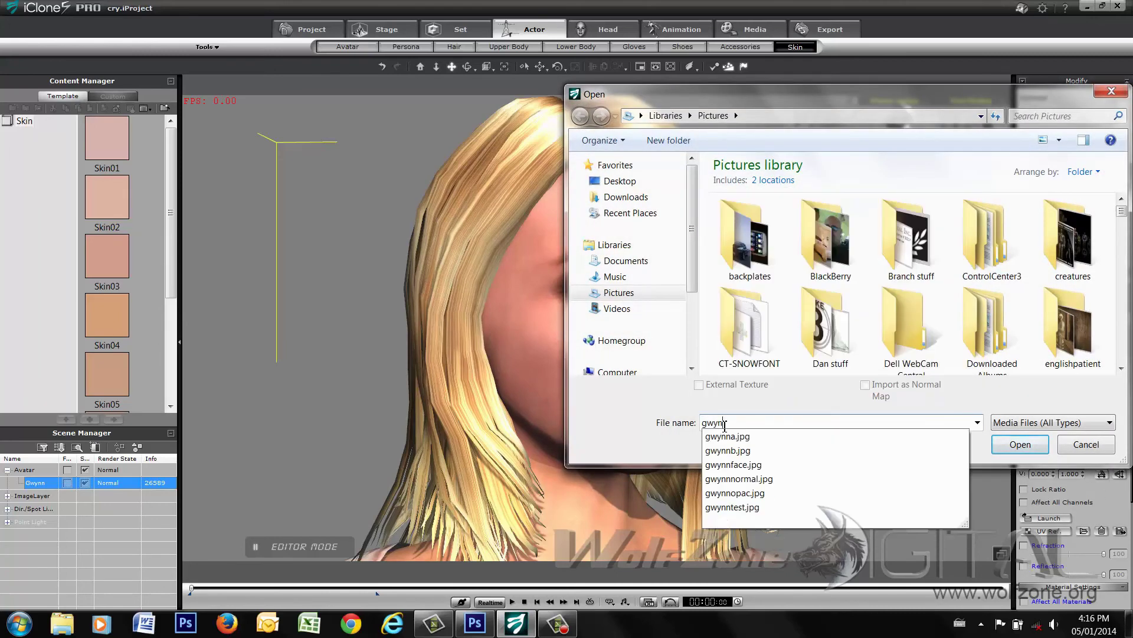
key("Down")
key("Down")
key("Down")
key("Down")
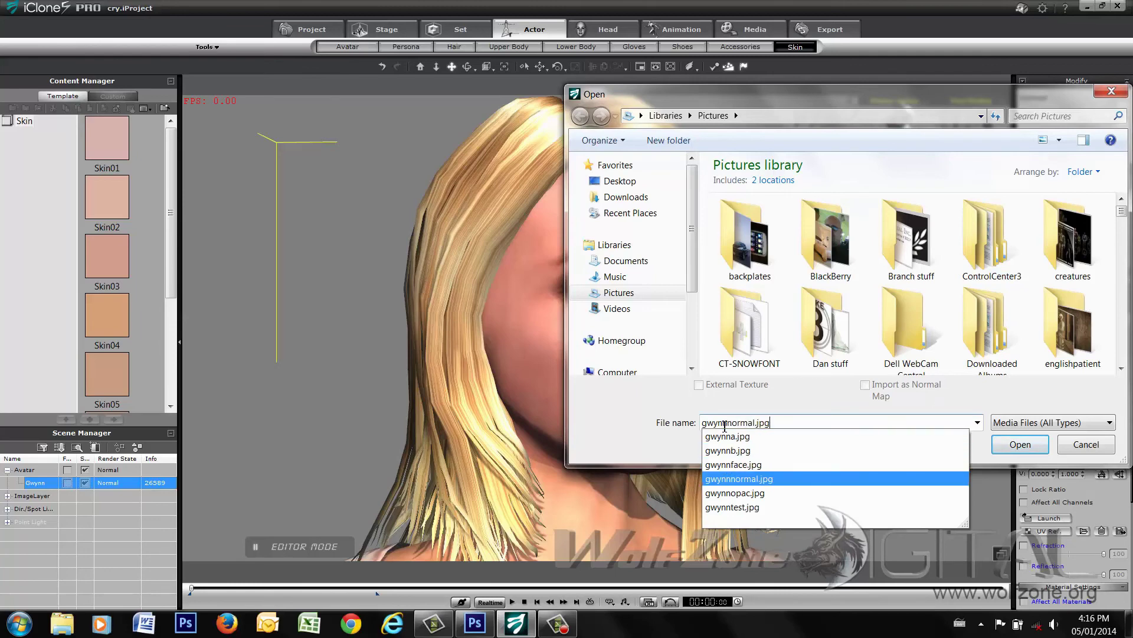
key("Return")
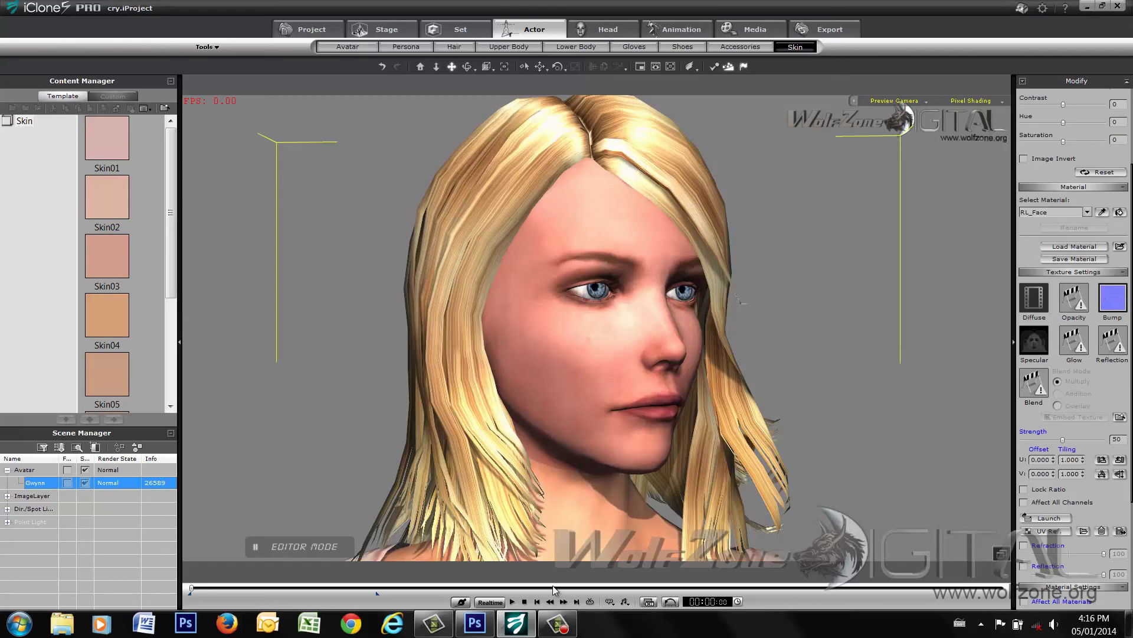
Play the animation twice to examine the tear on Gwynn's face, returning to the start each time.
left_click(512, 603)
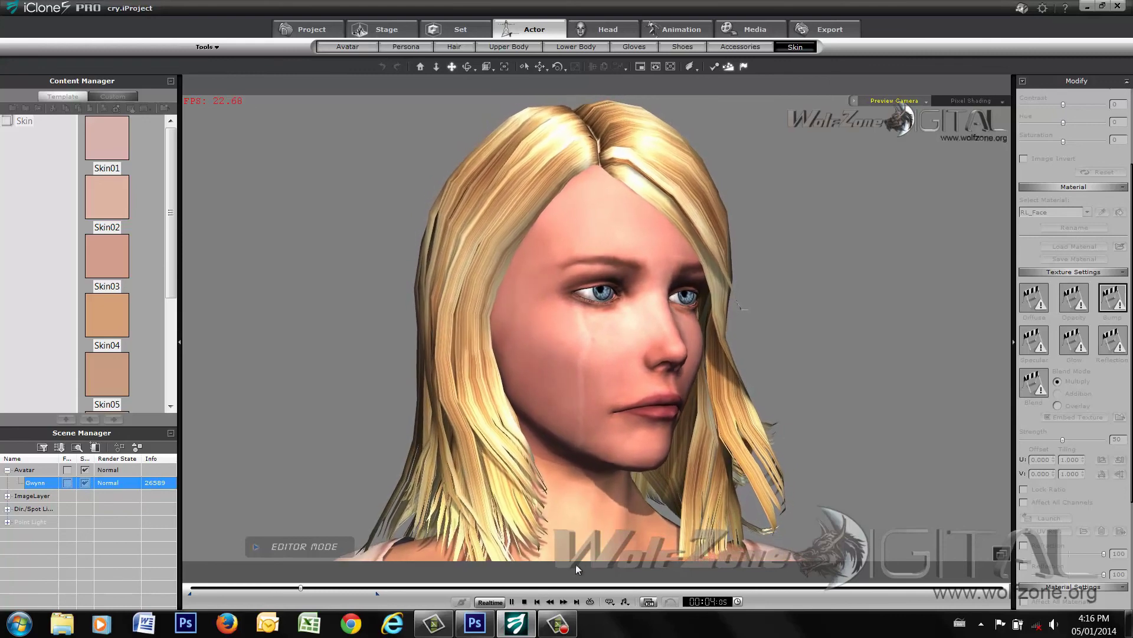
left_click(525, 602)
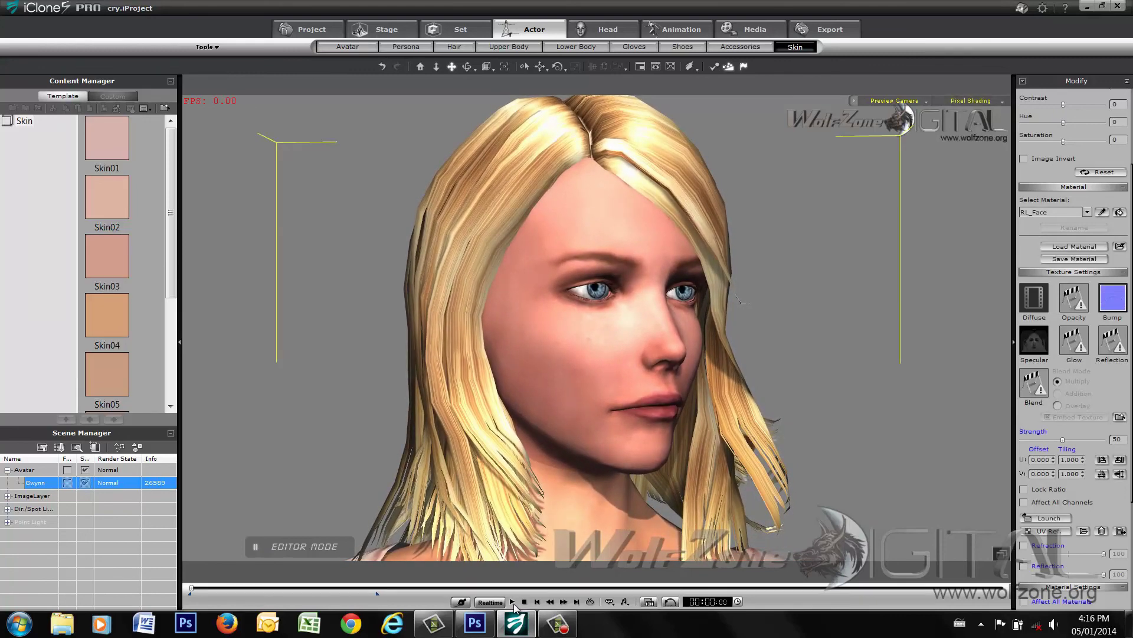
left_click(512, 602)
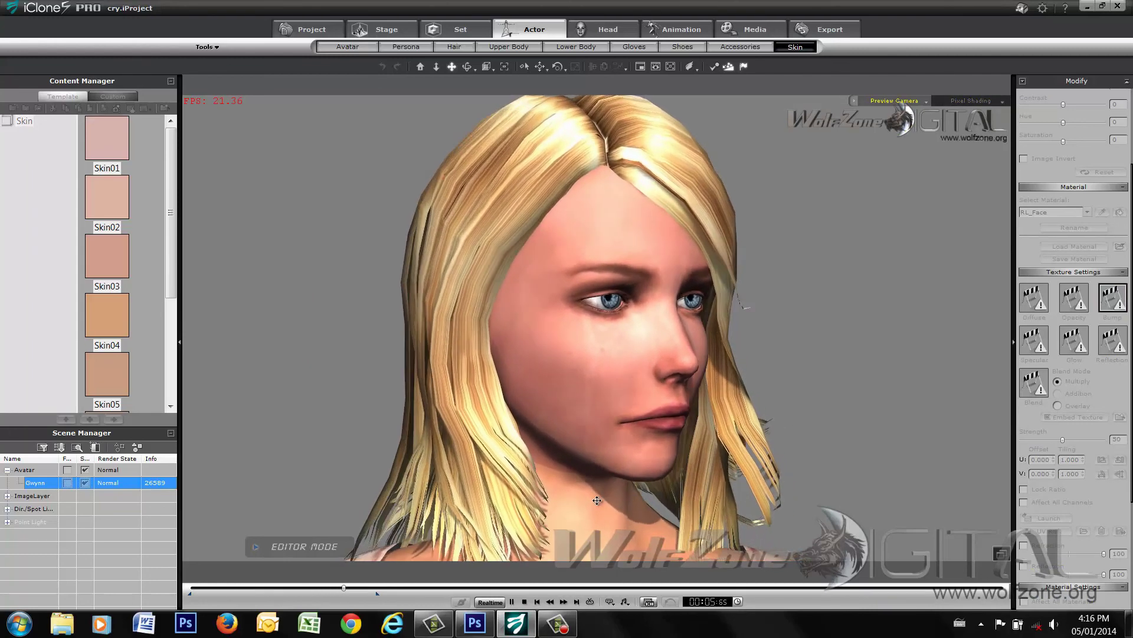
left_click(524, 602)
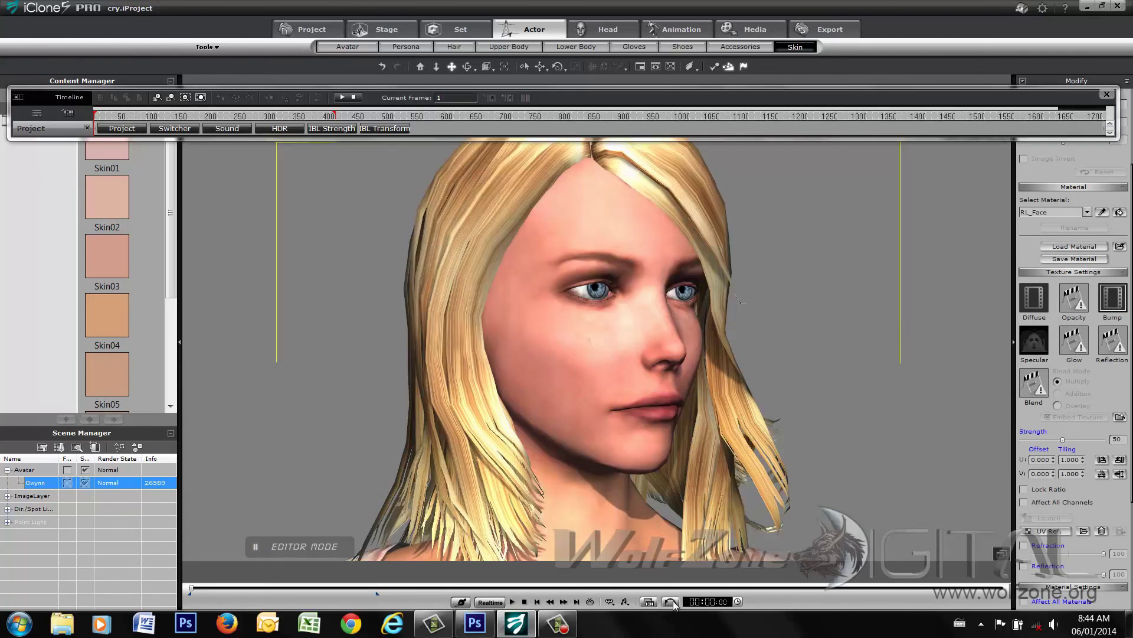
Add Gwynn to the timeline's track list and show the avatar's video tracks.
left_click(648, 602)
left_click(648, 601)
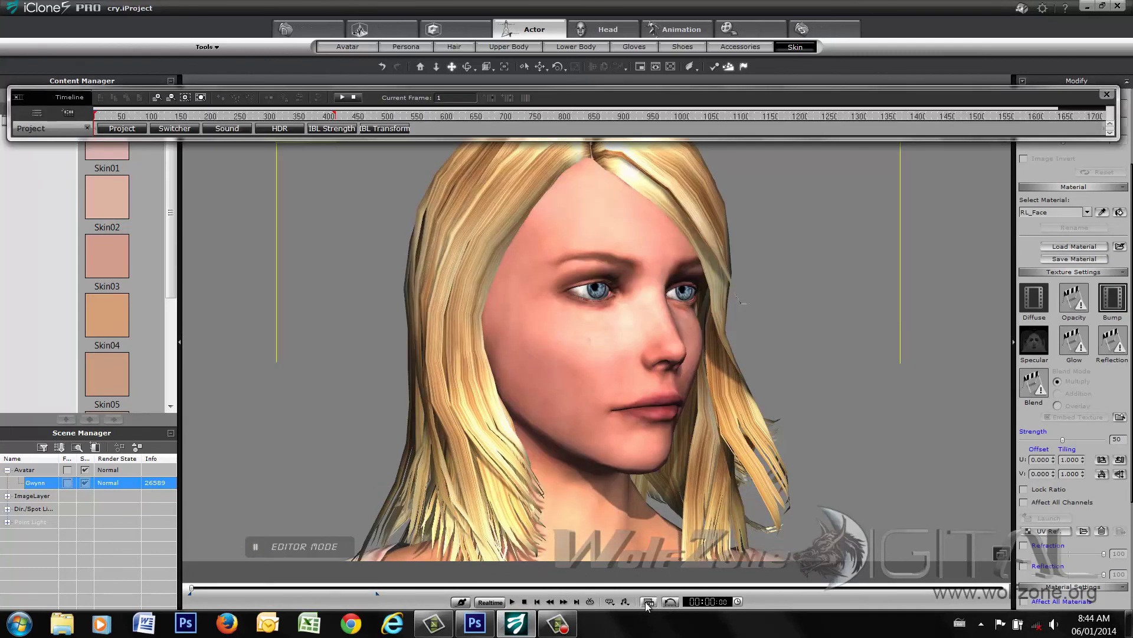
left_click(45, 129)
left_click(38, 134)
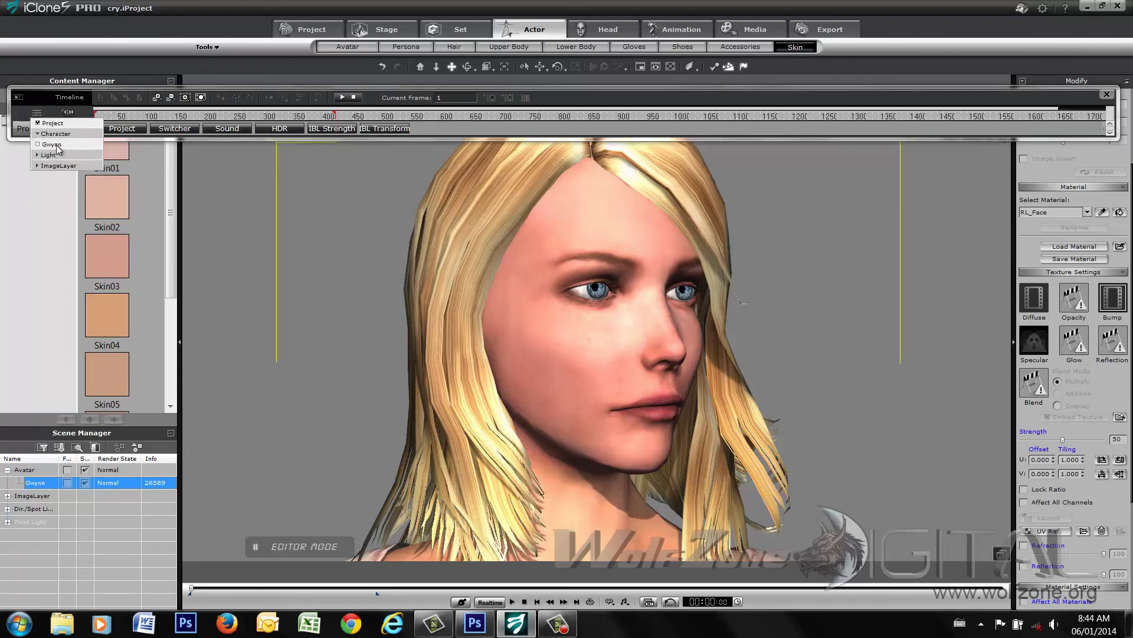
left_click(58, 146)
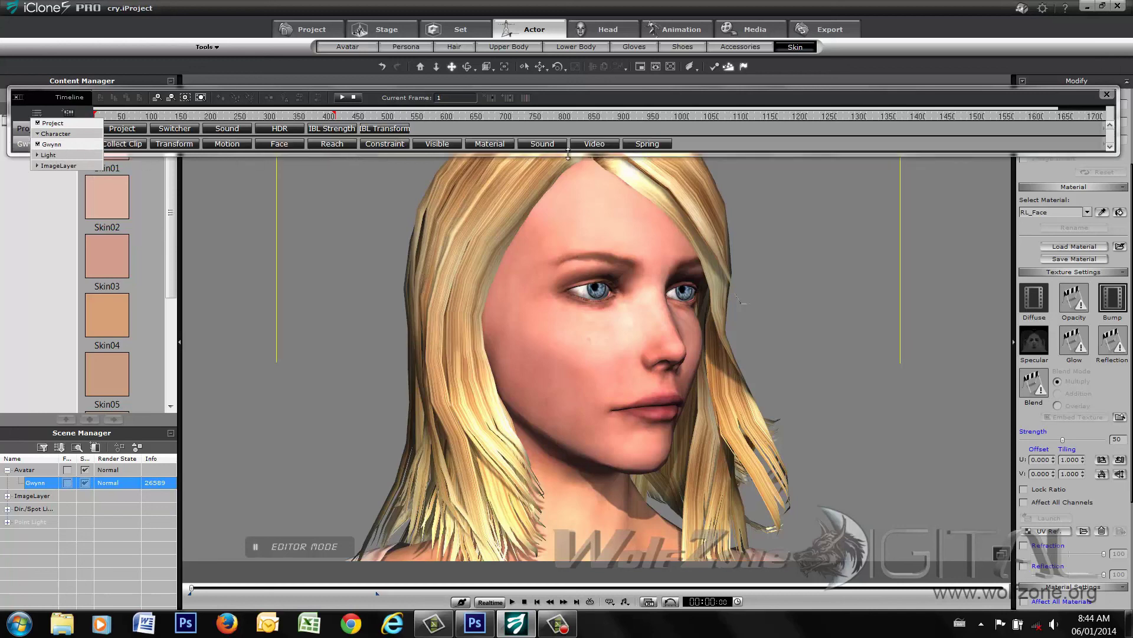
left_click(594, 143)
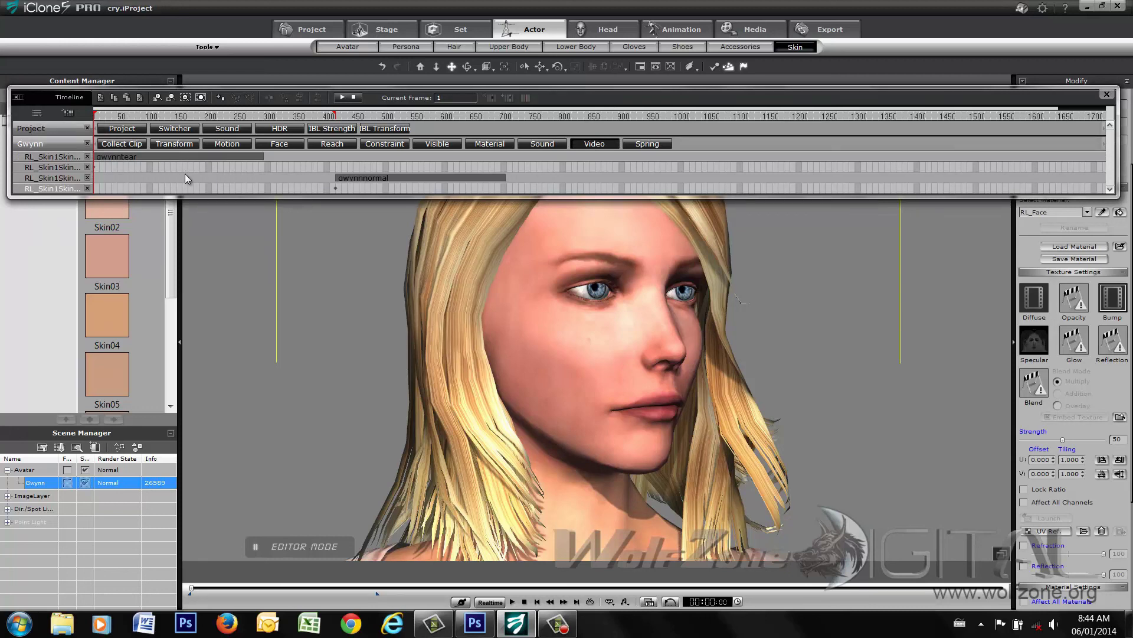
Move the gwynntear video clip to line up with the gwynnnormal clip, and play the animation from the start.
left_click_drag(151, 158, 392, 160)
left_click(393, 162)
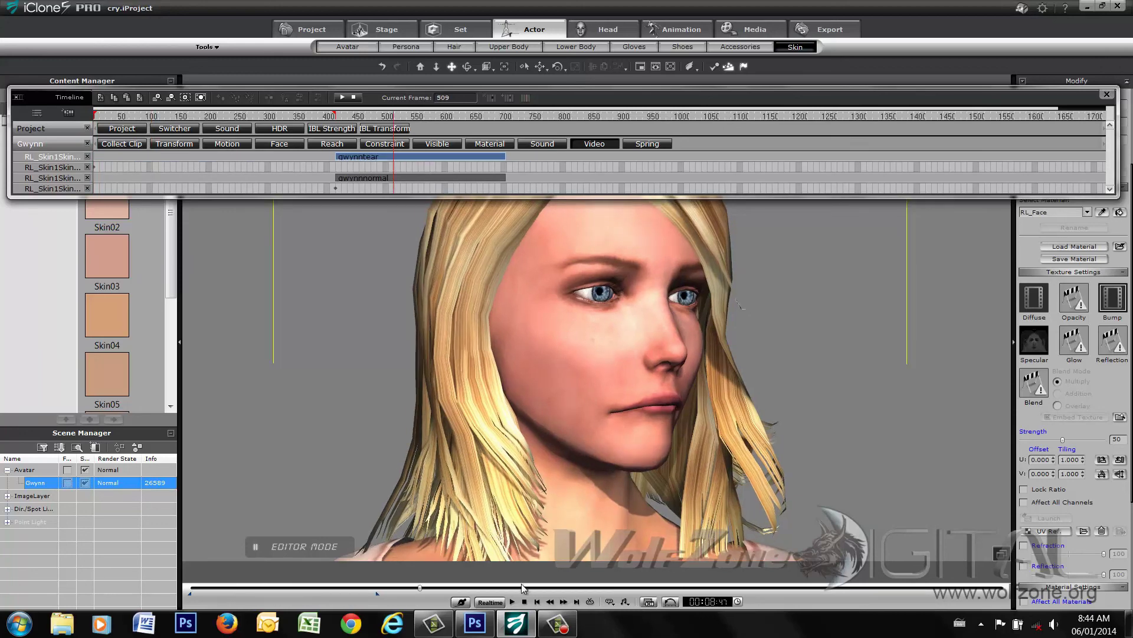
left_click(525, 602)
left_click(512, 602)
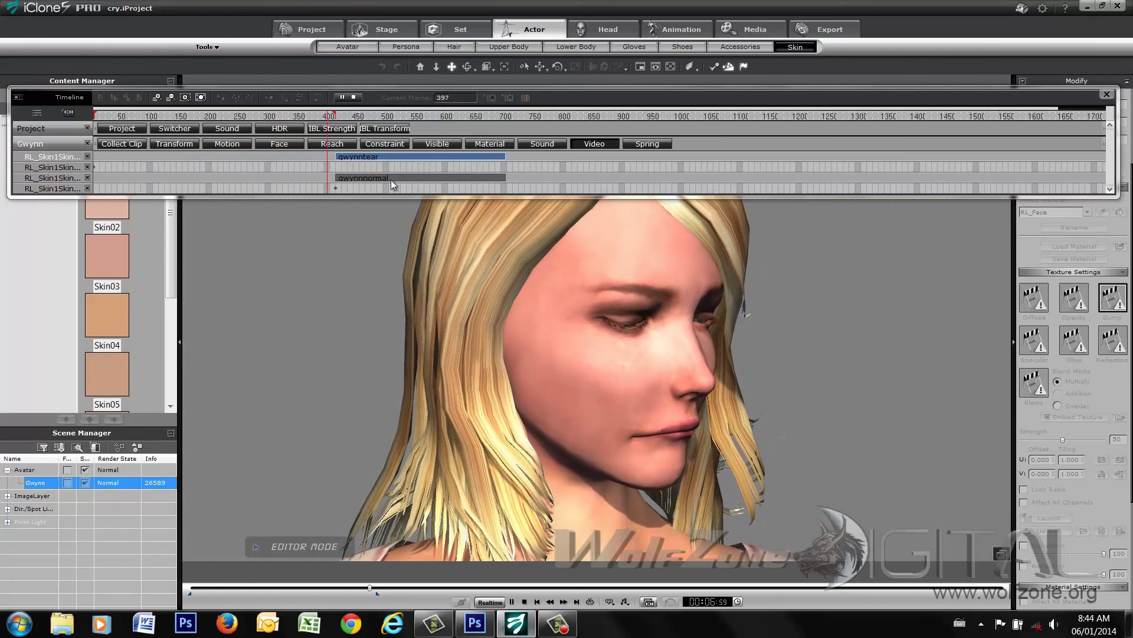
Move the gwynntear and gwynnnormal video clips earlier so both start together at about frame 75.
left_click_drag(398, 155, 196, 156)
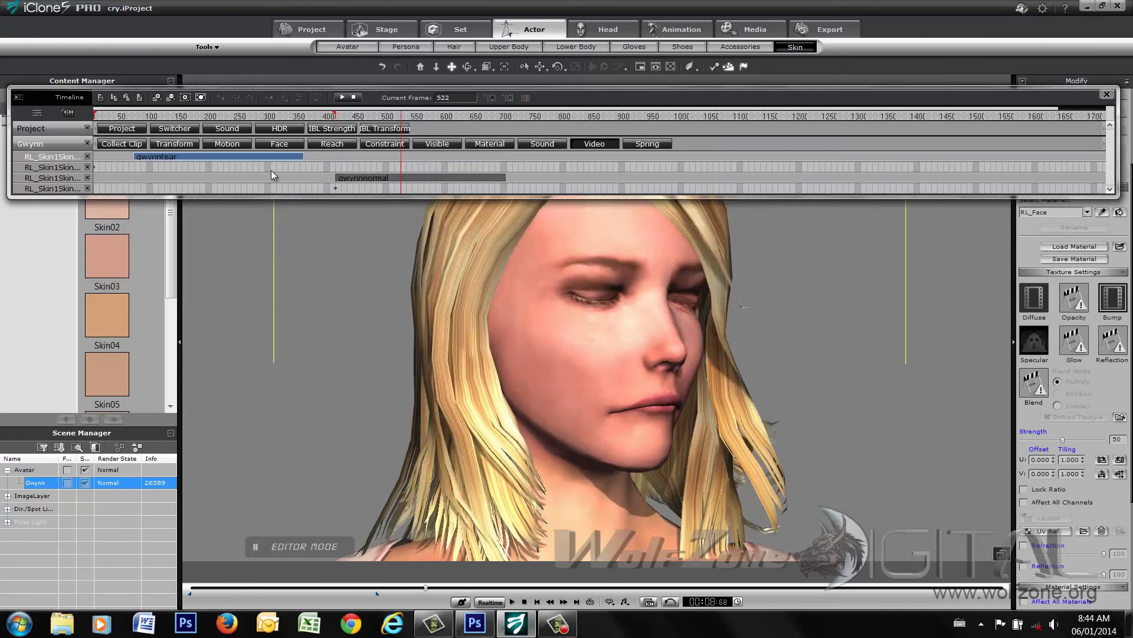
left_click_drag(437, 177, 231, 178)
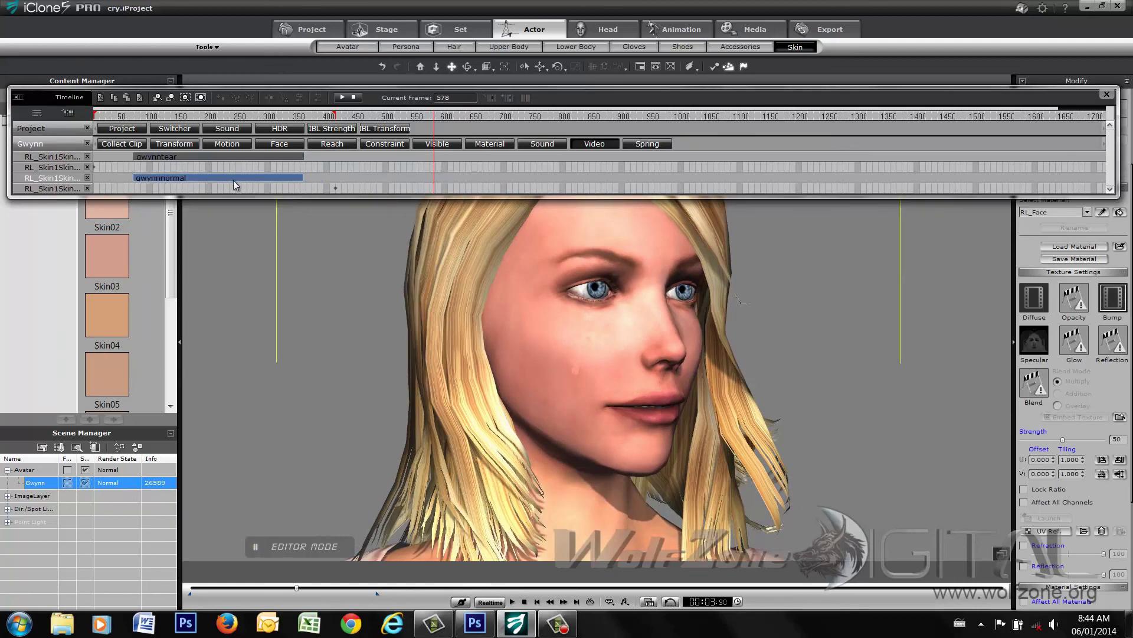